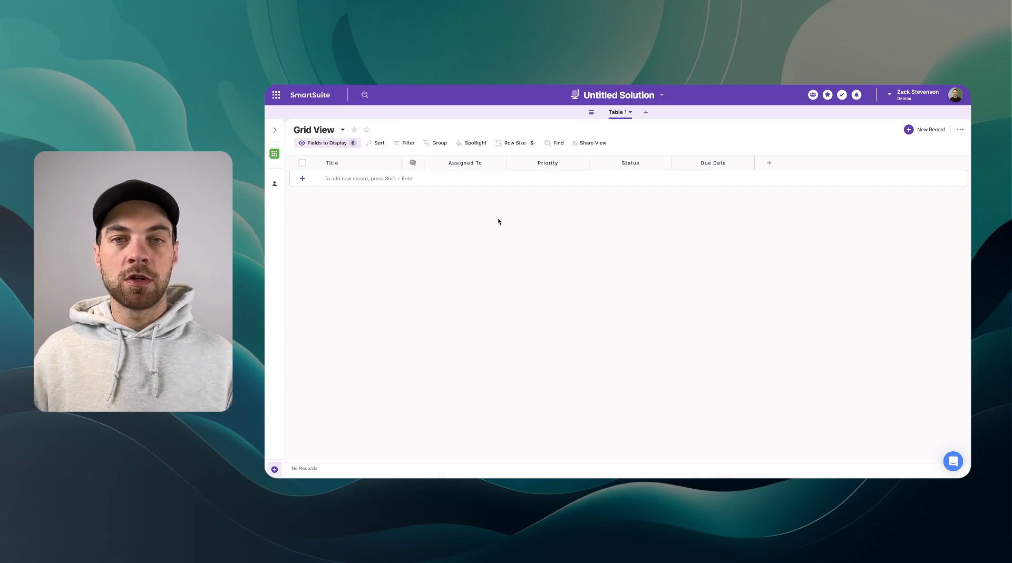
Rename the untitled solution as Tasks - DEMO
left_click(630, 94)
left_click_drag(622, 116, 560, 117)
type("Tasks")
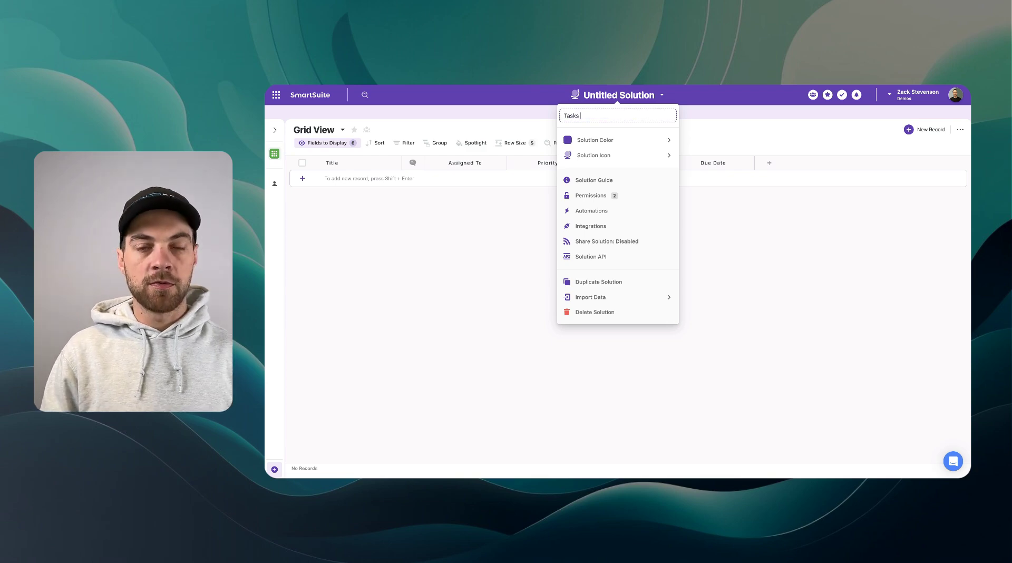
type(" - DEMO")
Set the solution color to dark blue and its icon to the two circular refresh arrows
left_click(595, 140)
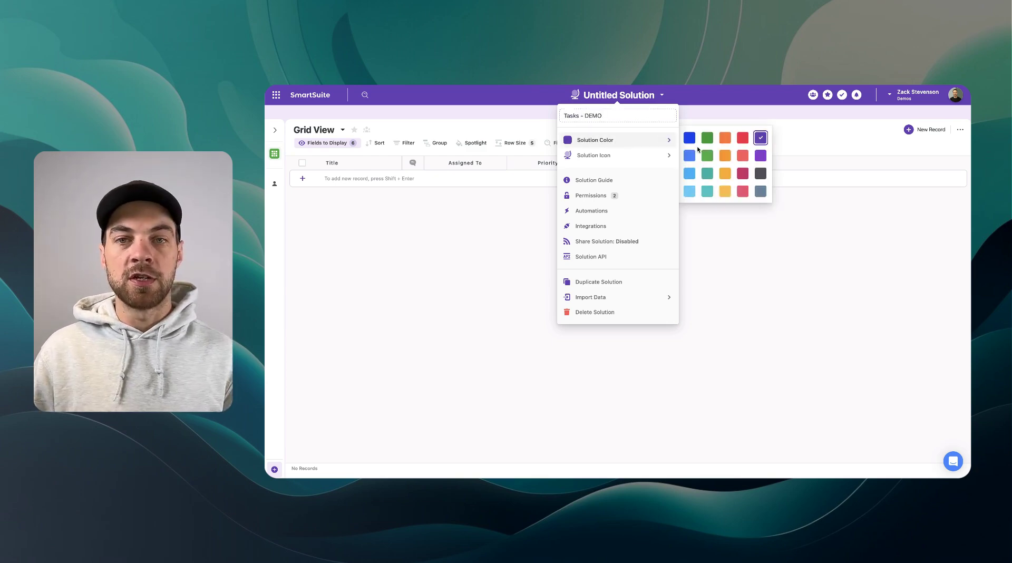
left_click(689, 138)
scroll(727, 221, "down", 3)
scroll(712, 224, "down", 10)
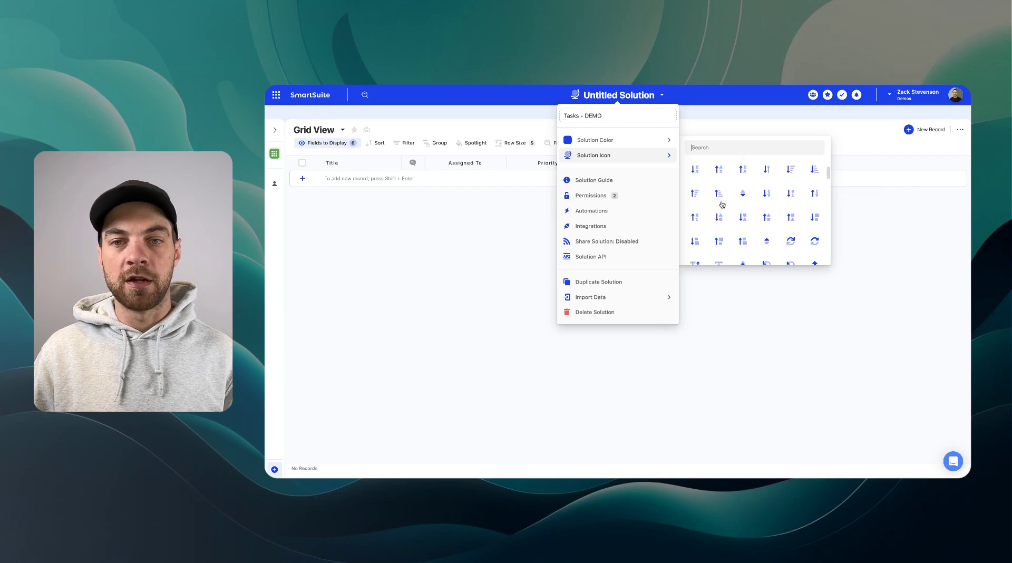
left_click(769, 227)
Rename Table 1 as Tasks and set its records to be called Task
left_click(615, 112)
triple_click(595, 133)
type("Tasks")
left_click(617, 304)
type("task")
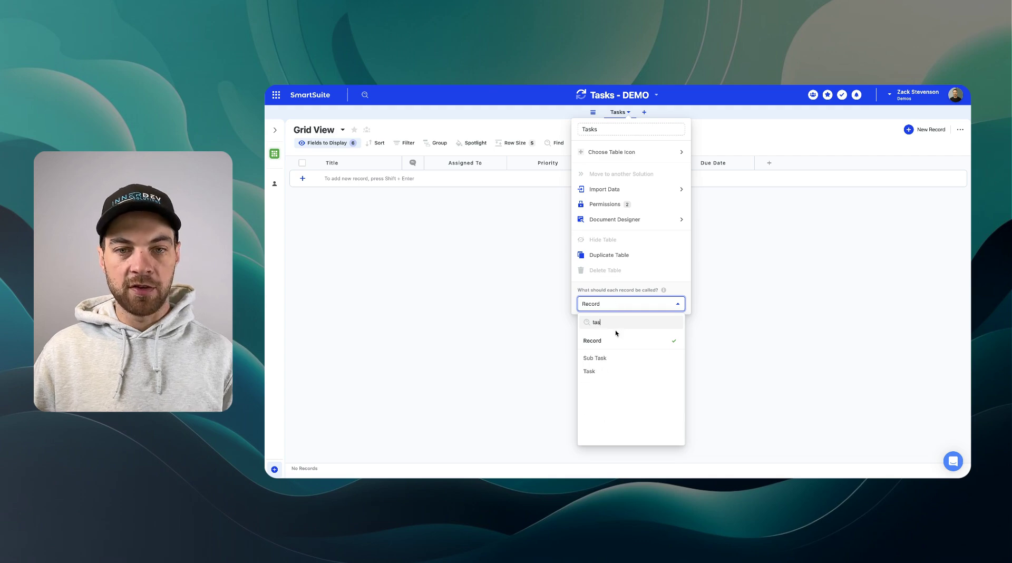
left_click(595, 371)
left_click(601, 375)
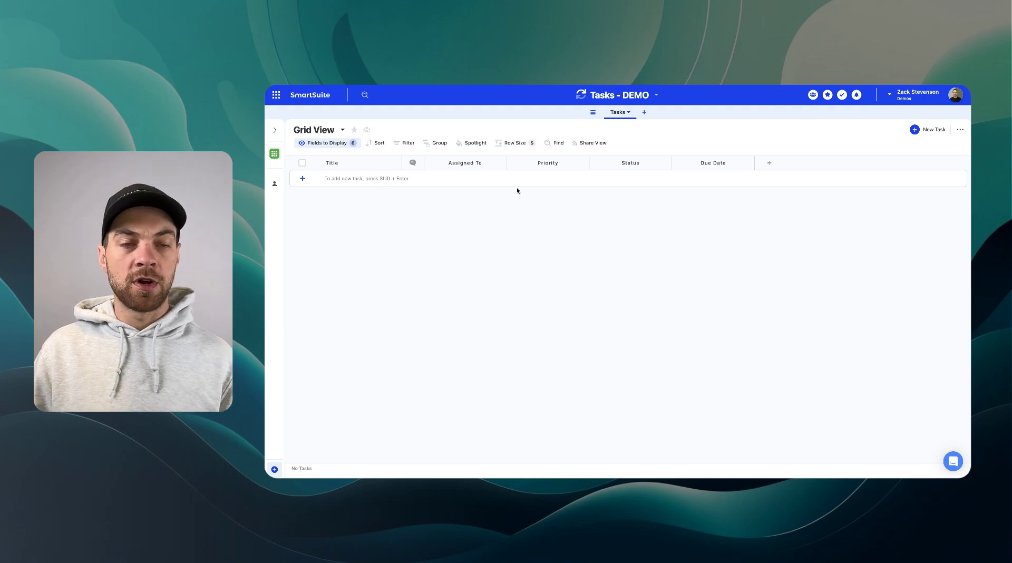
Delete the Assigned To field from the Tasks table
left_click(463, 162)
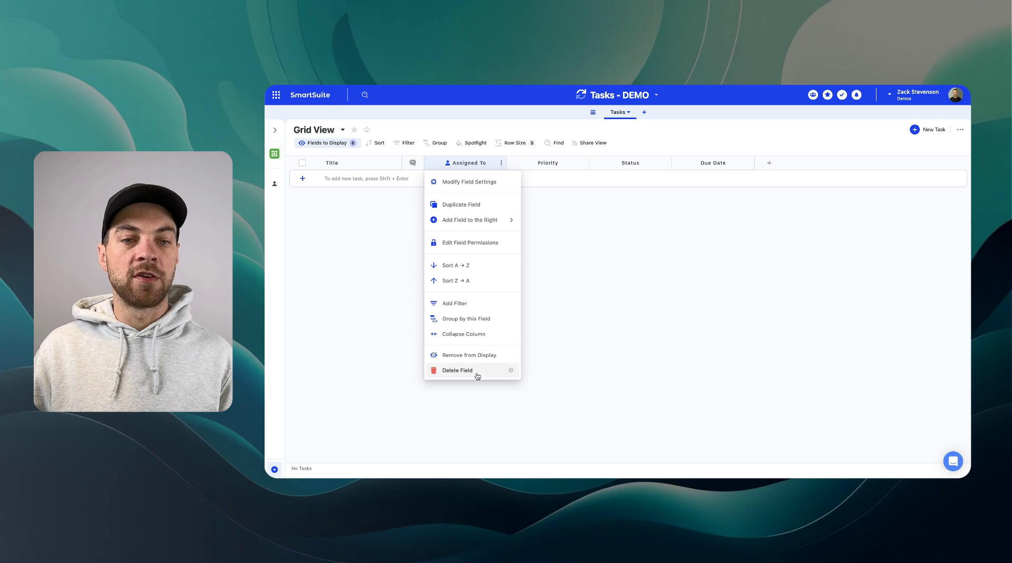
left_click(477, 376)
left_click(662, 316)
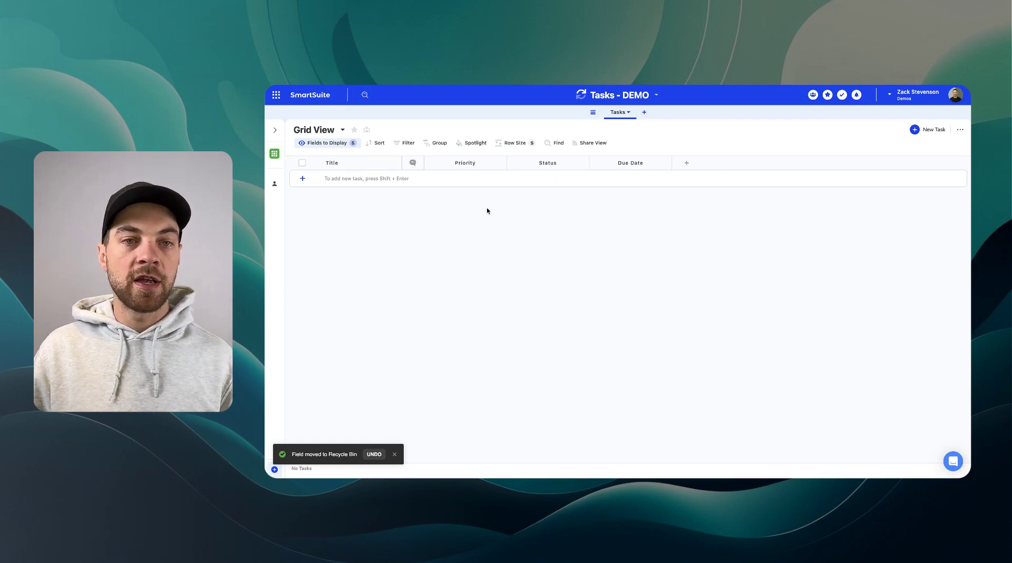
Rename the Title field as Task Name and turn off its unique-entry and required-entry options
left_click(334, 163)
left_click_drag(303, 179, 287, 173)
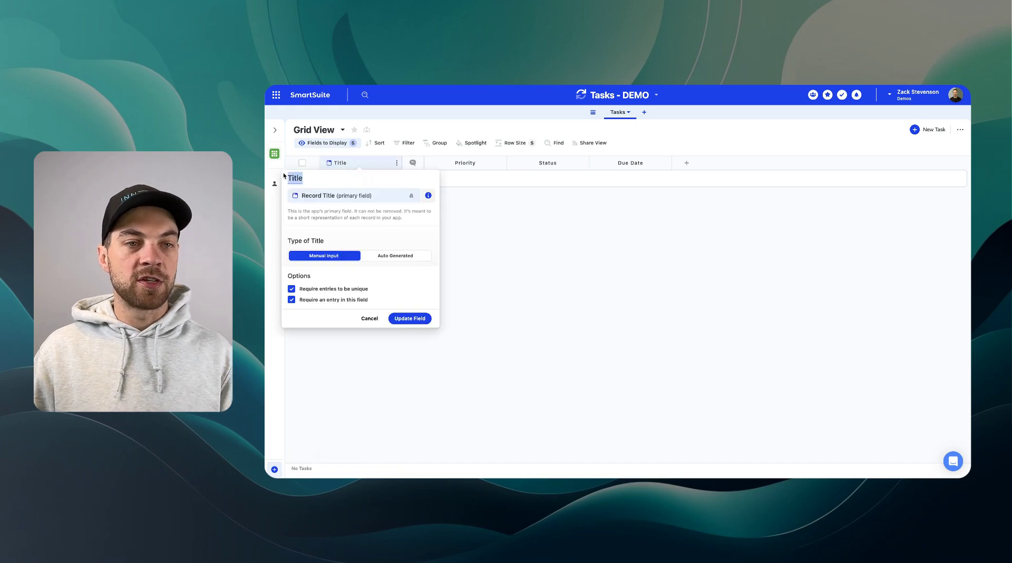
type("Task Name")
left_click(291, 299)
left_click(292, 289)
left_click(419, 320)
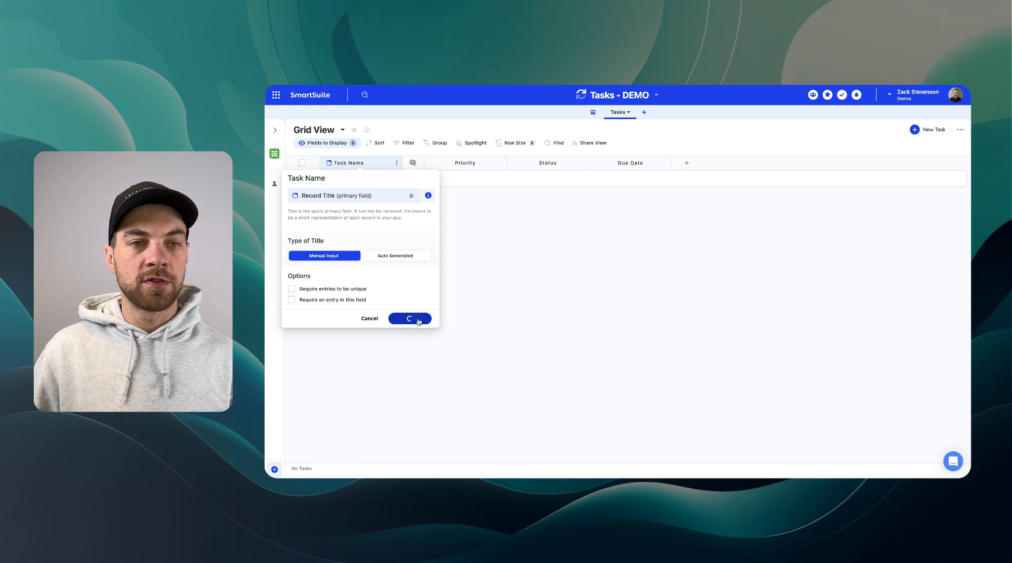
Widen the Task Name column and show the Description field directly after it
left_click_drag(427, 162, 430, 252)
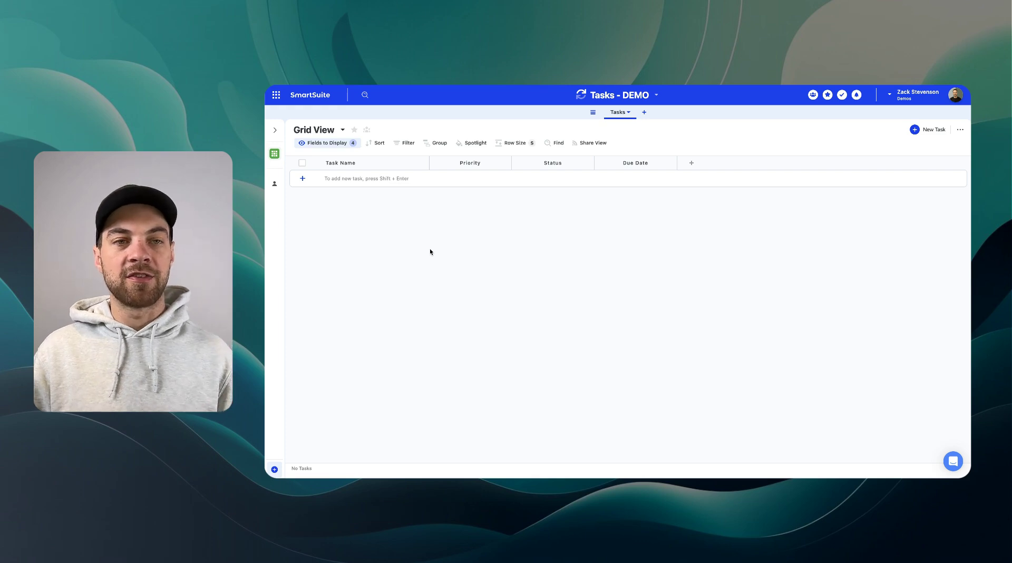
left_click(324, 143)
left_click(335, 222)
left_click(647, 256)
left_click_drag(709, 162, 459, 165)
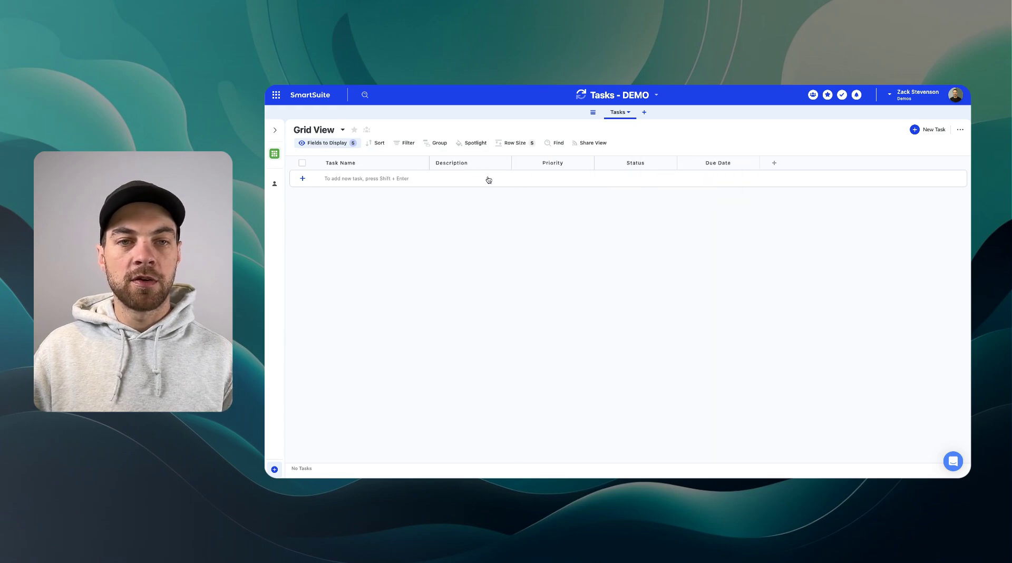
Rename the Description field as Task Details
left_click(458, 163)
key("ctrl+a")
type("Task Detya")
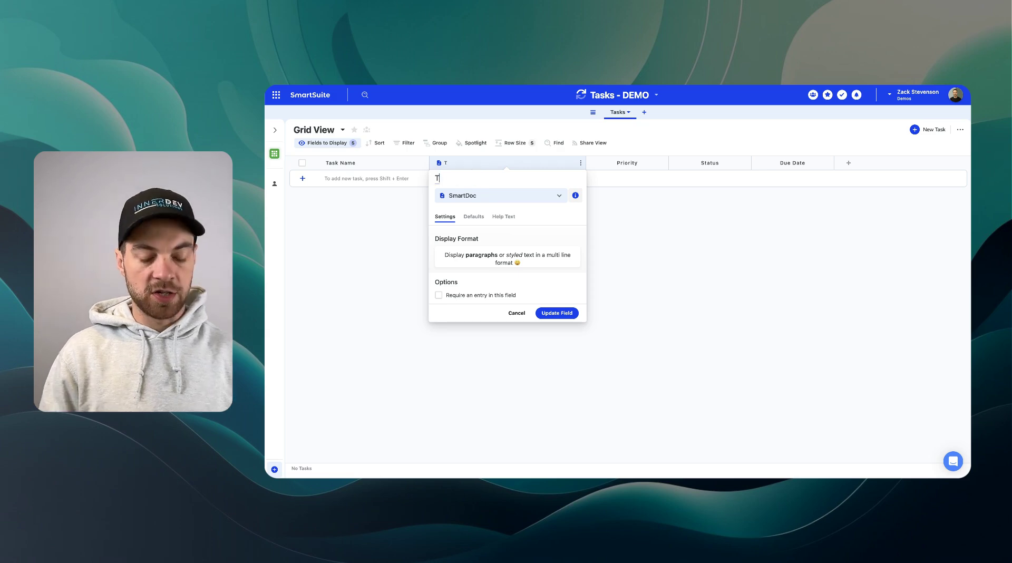
key("BackSpace")
key("BackSpace")
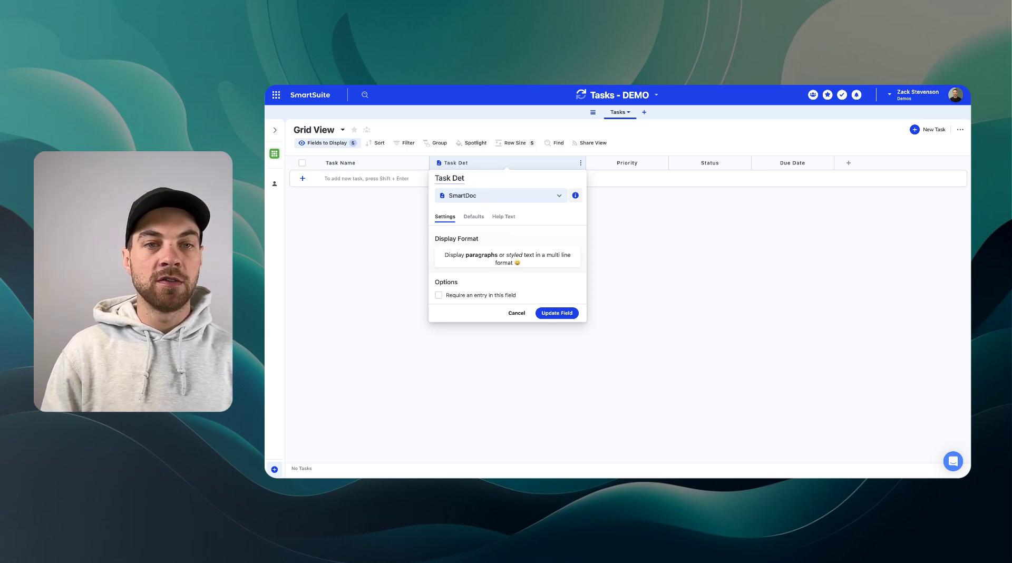
type("ails")
left_click(557, 312)
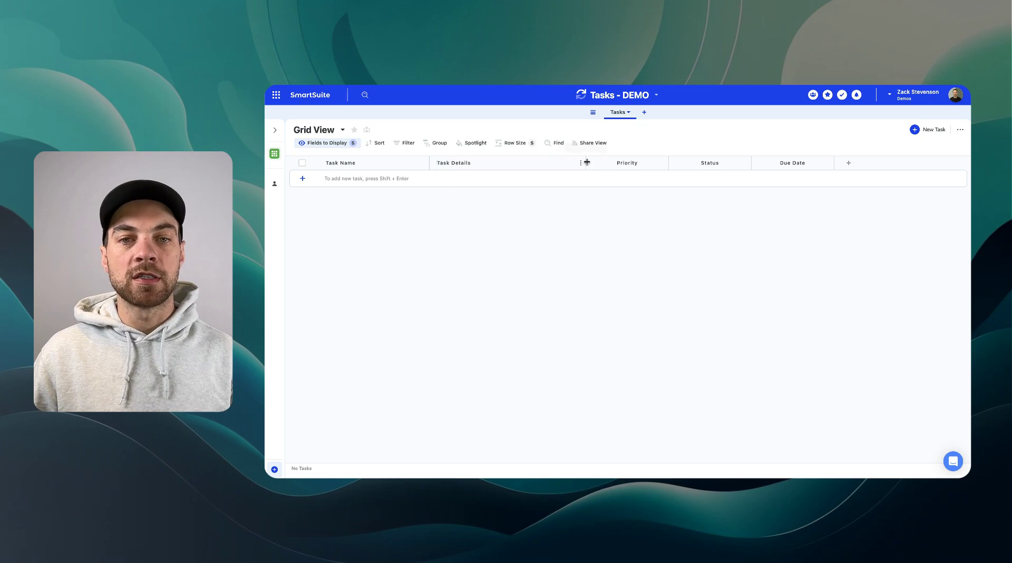
Review the Task Details field's type, the field types available for new fields, and the Priority field's choices
left_click(553, 163)
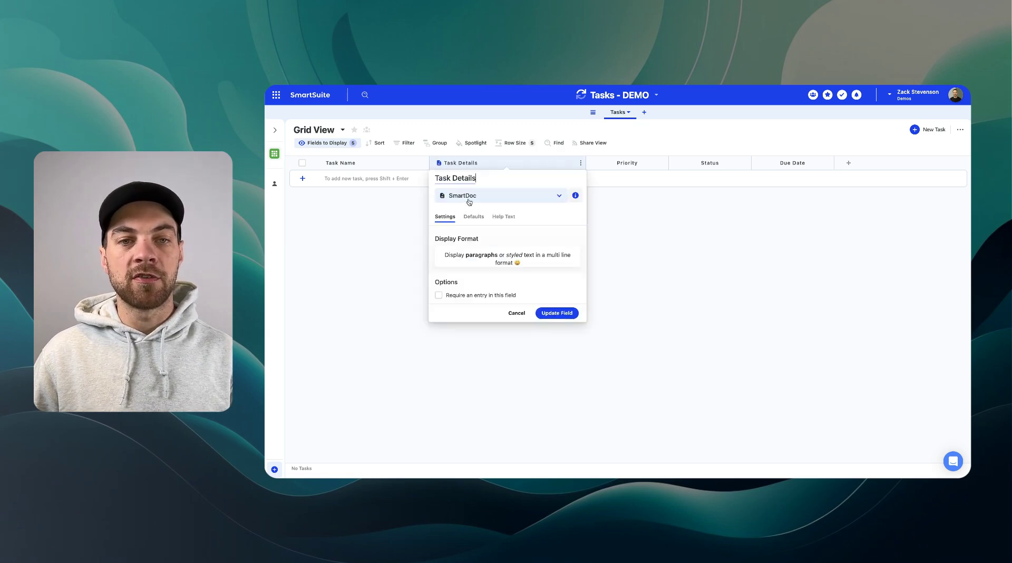
left_click(697, 249)
left_click(844, 166)
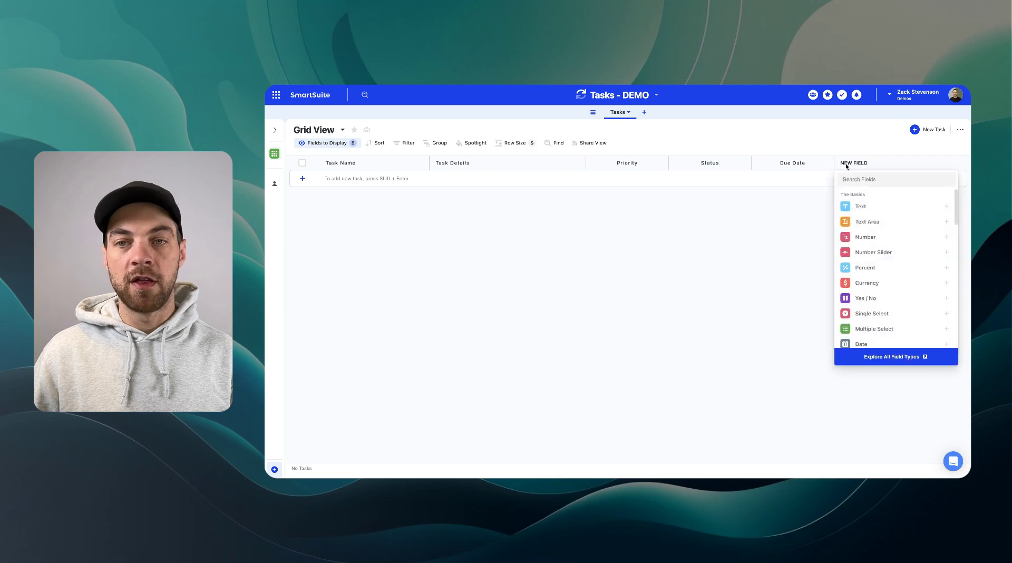
scroll(873, 254, "down", 1)
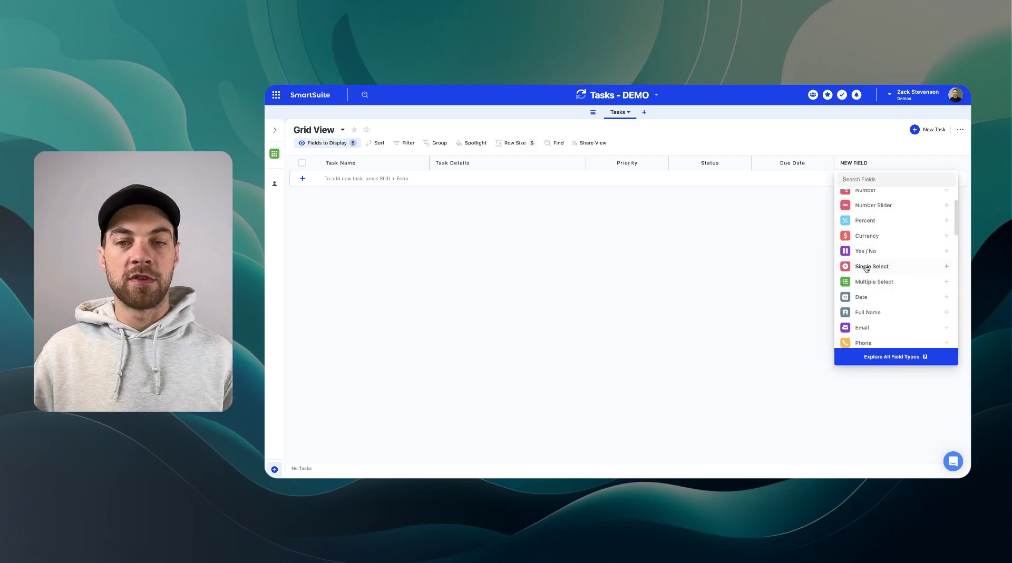
left_click(657, 251)
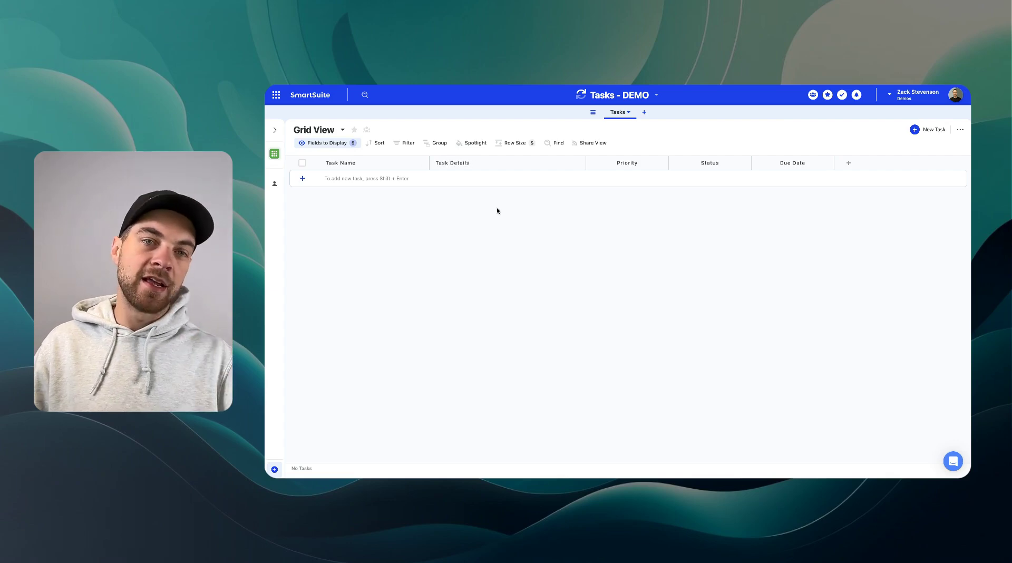
left_click(626, 163)
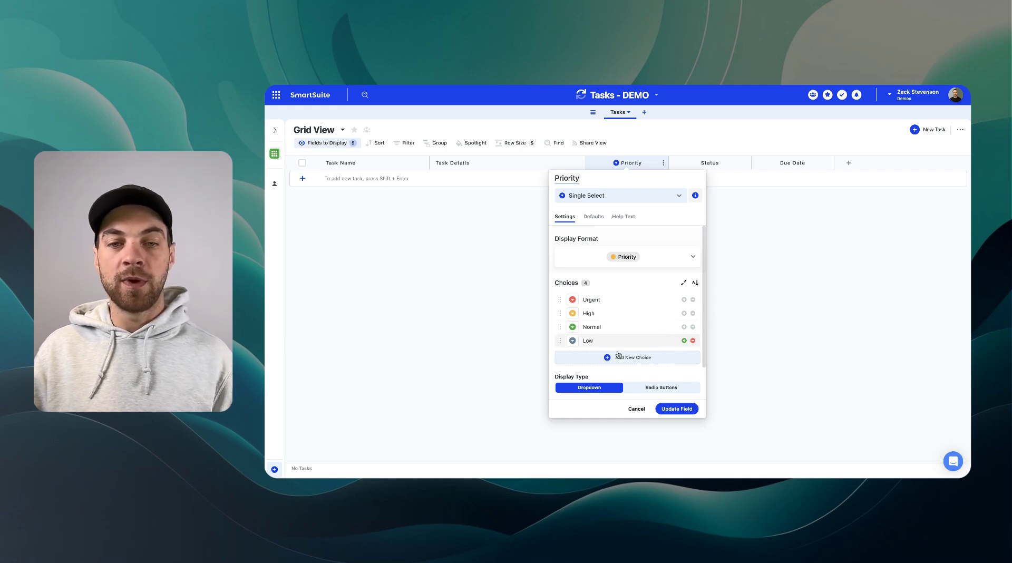
left_click(634, 410)
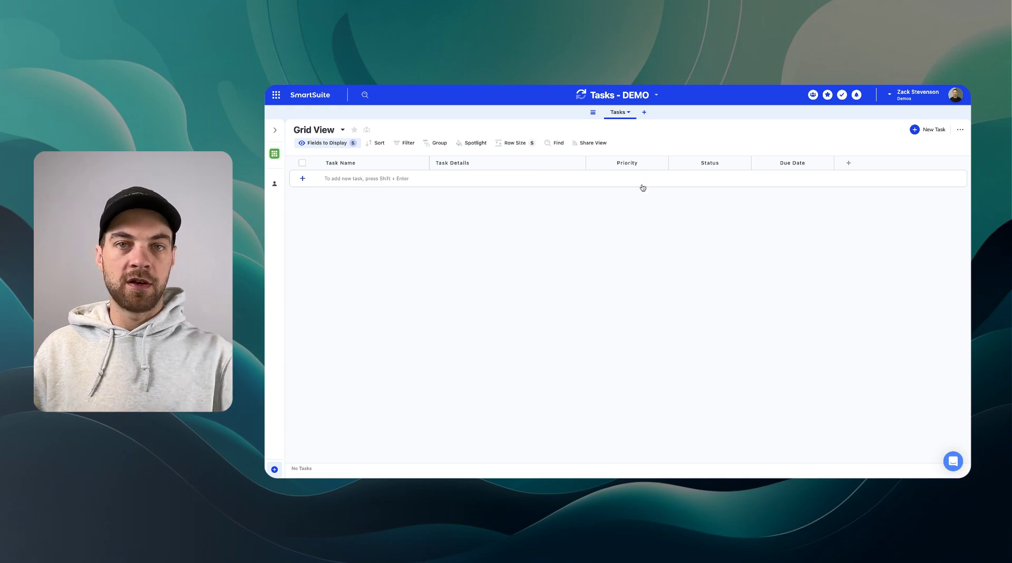
In the Status field, remove the Ready for Review status and rename Backlog as To do
left_click(710, 163)
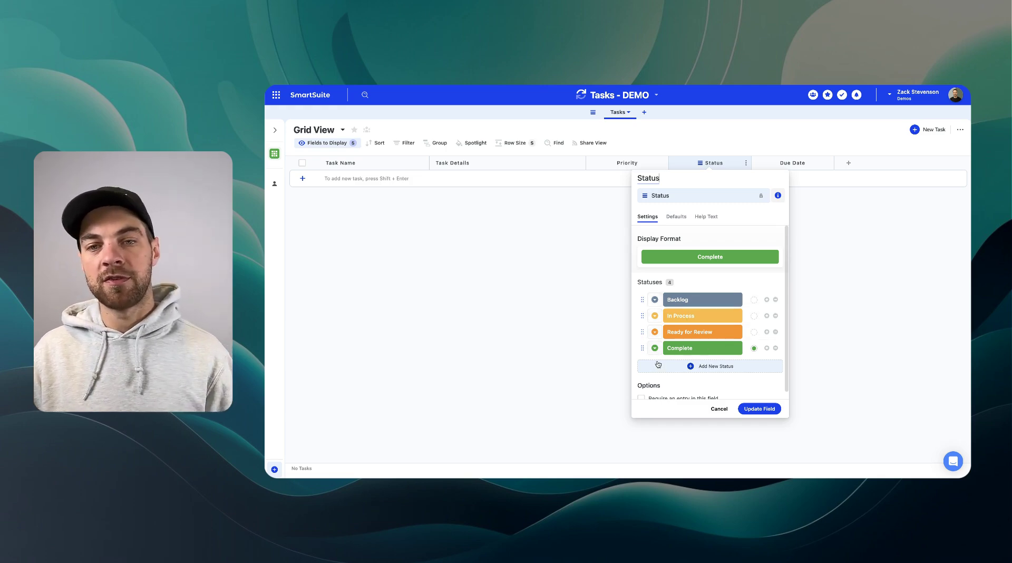
left_click(775, 332)
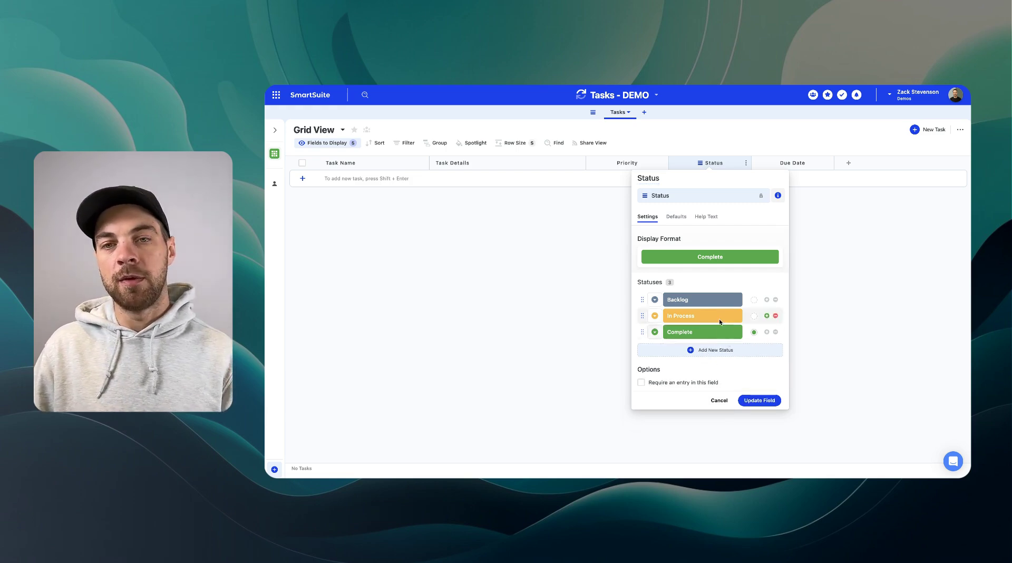
left_click(697, 300)
double_click(696, 303)
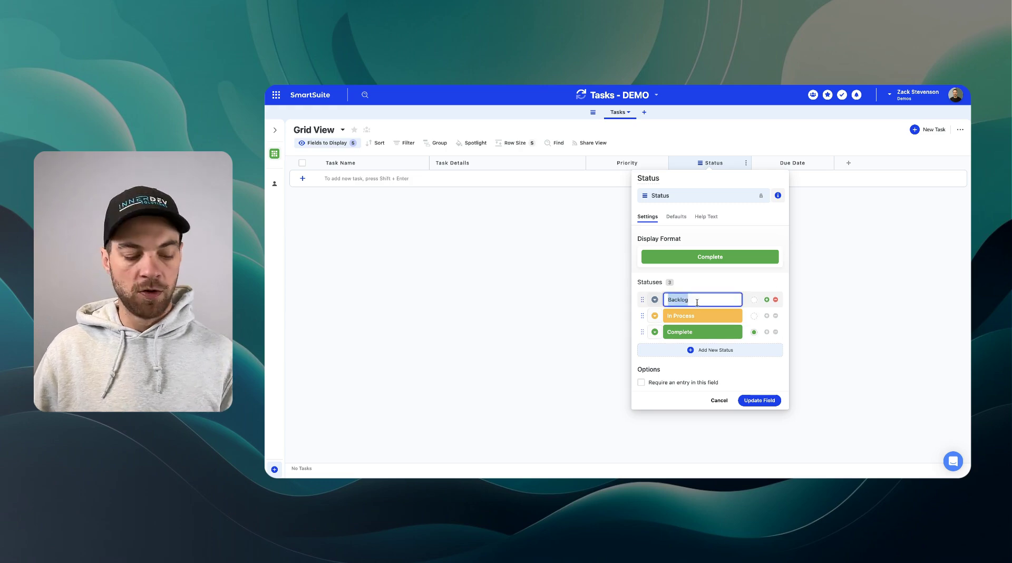
type("To do")
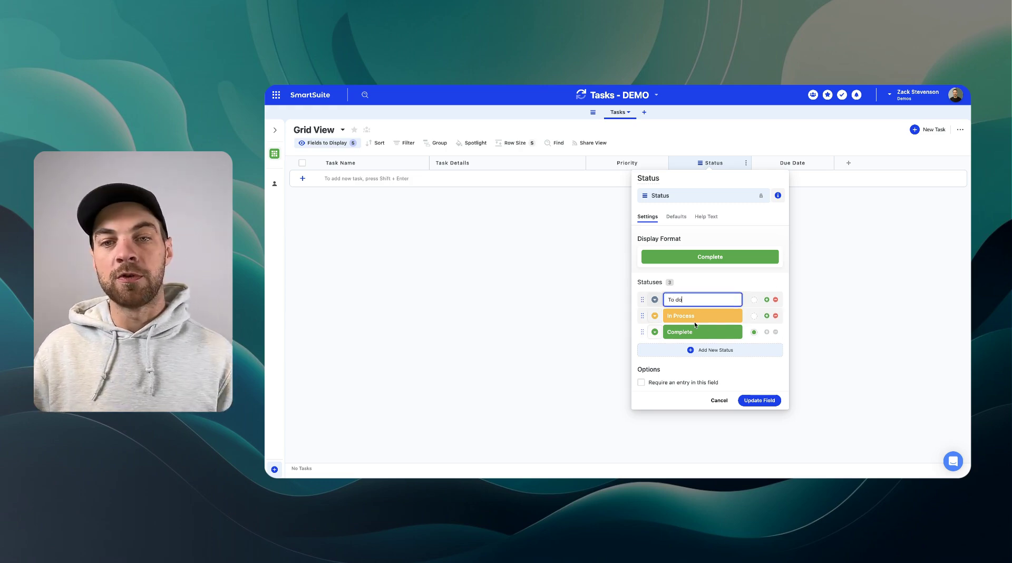
left_click(687, 217)
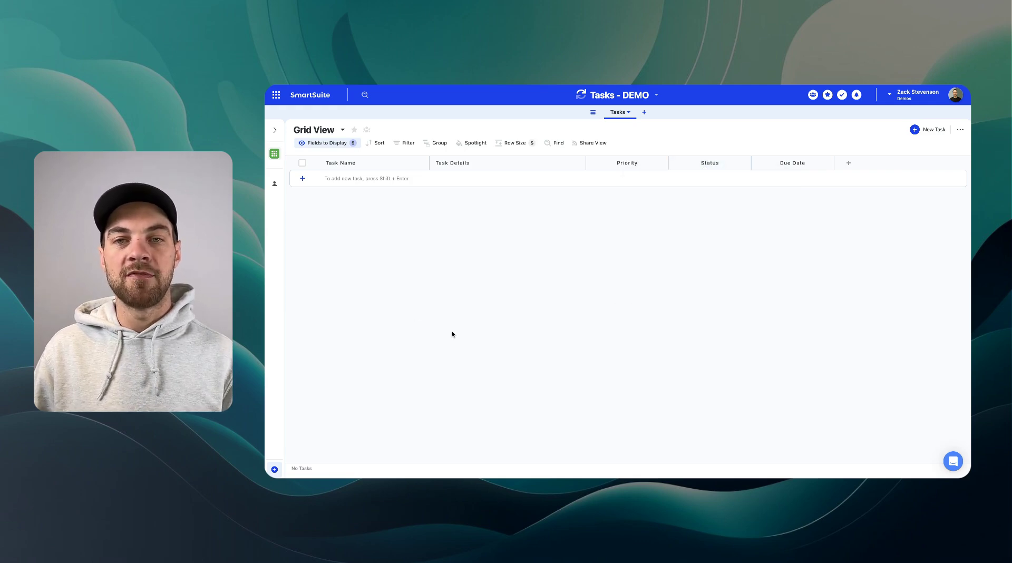
Check the Due Date field's settings and add a Time Tracking Log field at the end of the table
left_click(805, 163)
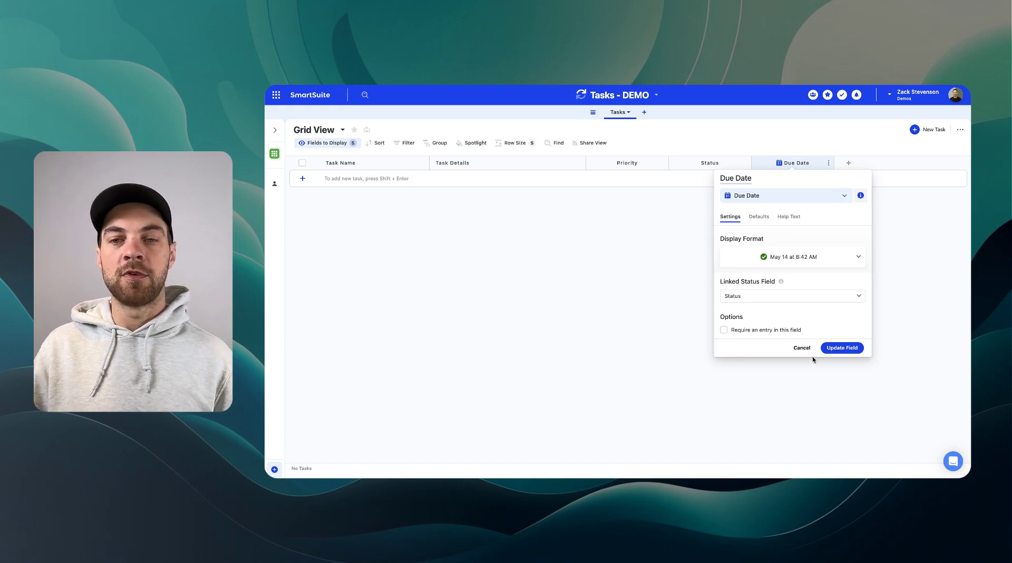
left_click(802, 348)
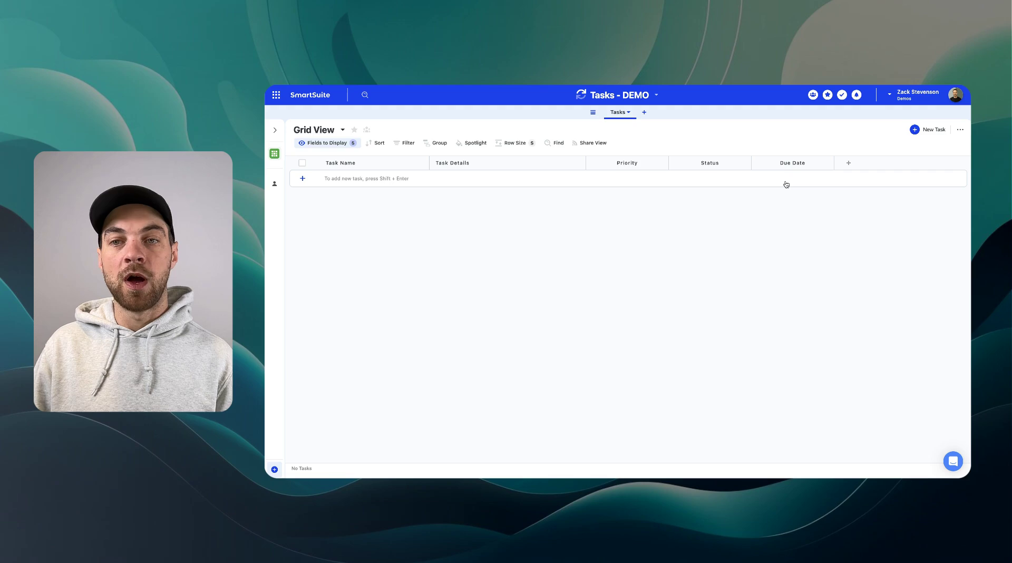
left_click(848, 163)
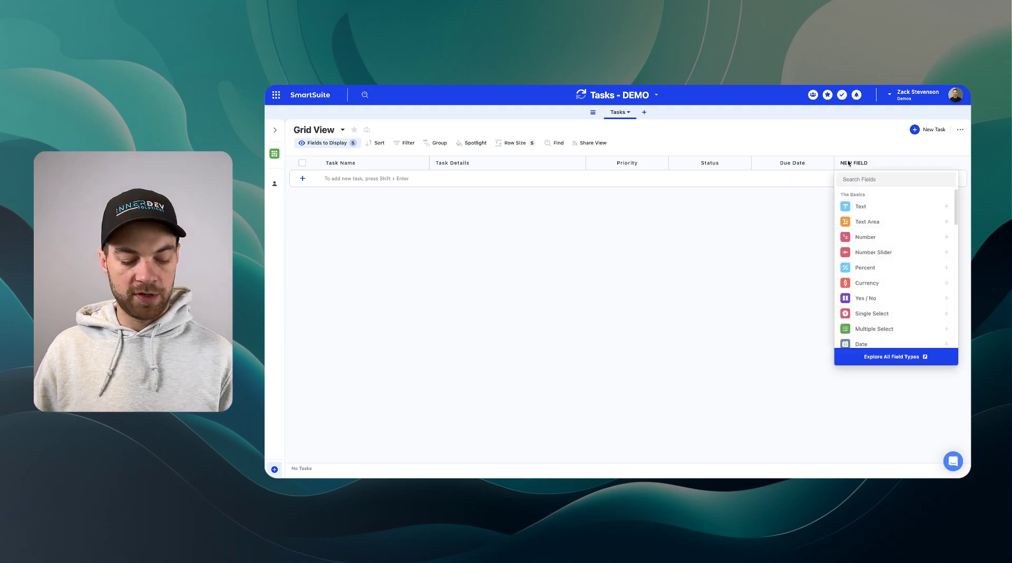
type("time")
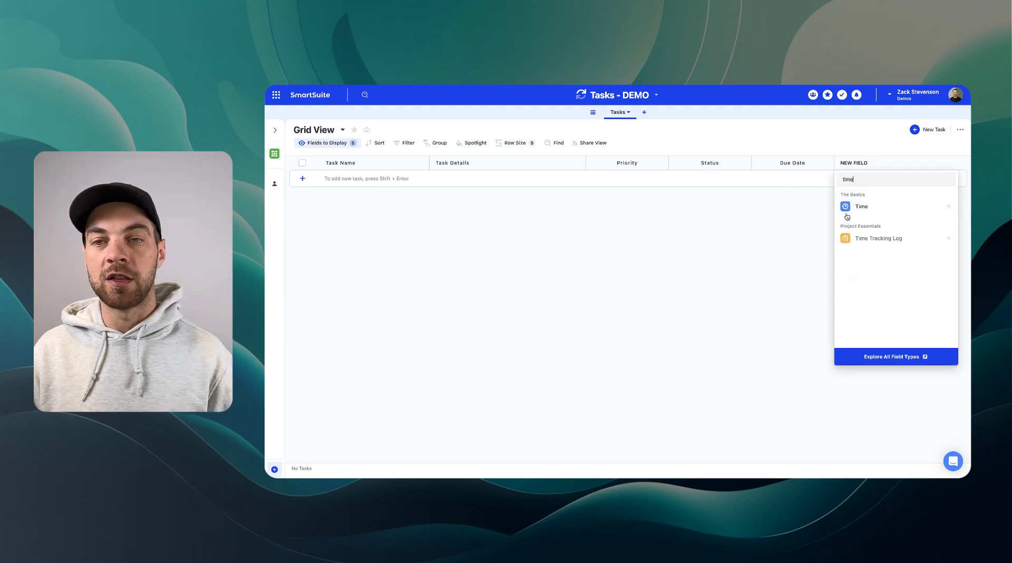
left_click(857, 237)
left_click(912, 351)
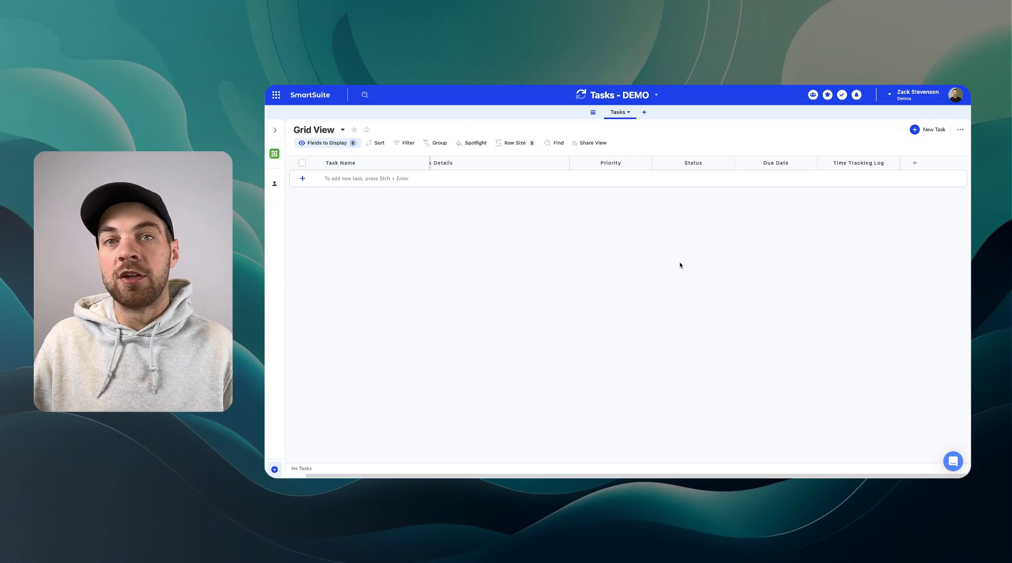
Add a Single Select field named Category with the choices Marketing, Operations and Sales
left_click(914, 163)
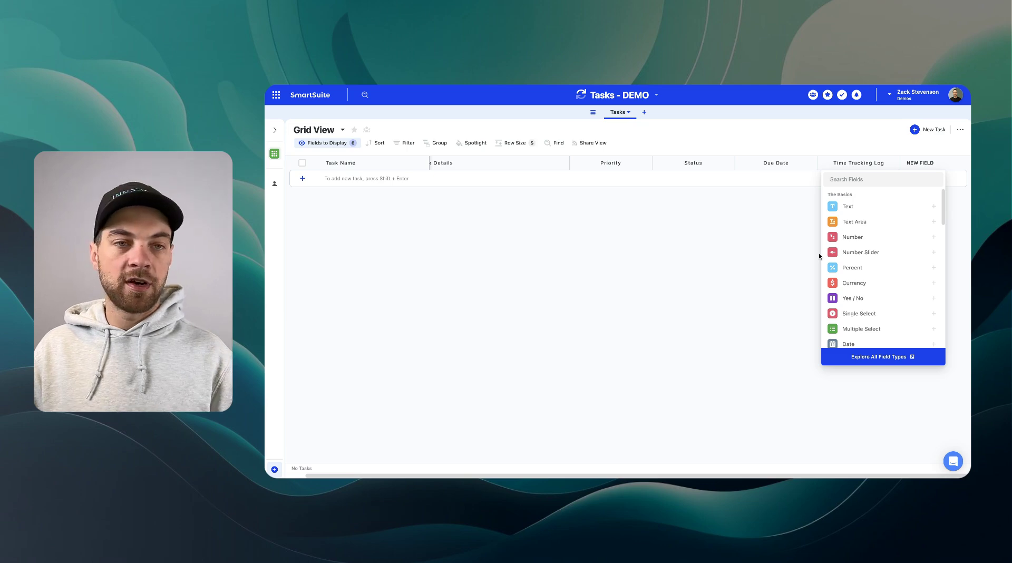
type("single")
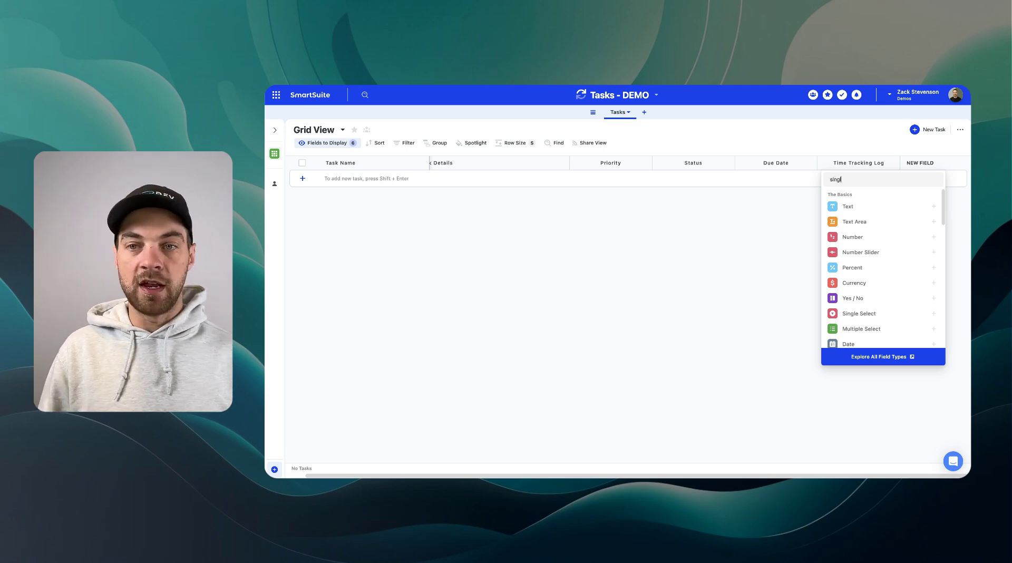
left_click(862, 203)
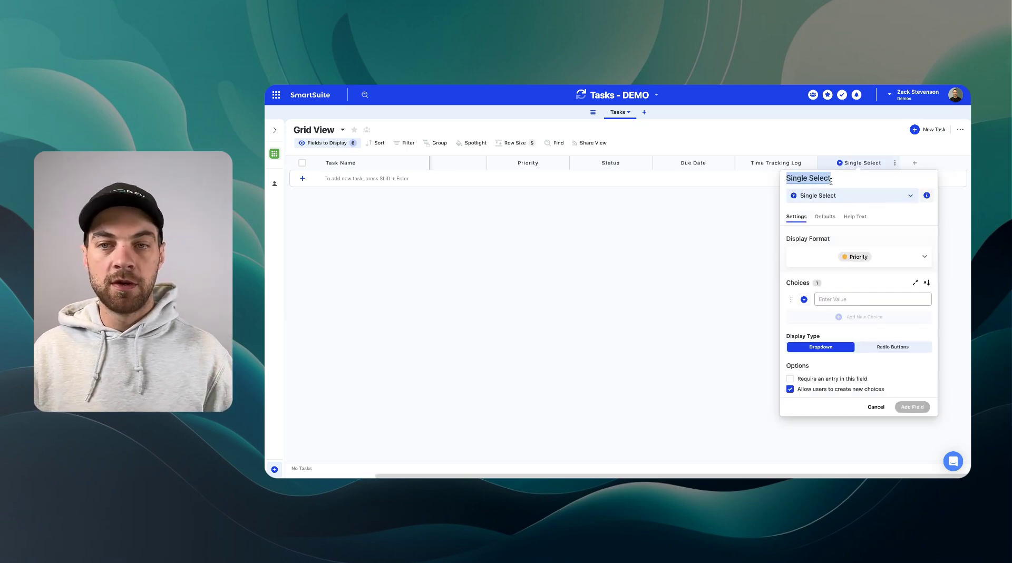
type("Category")
left_click(829, 299)
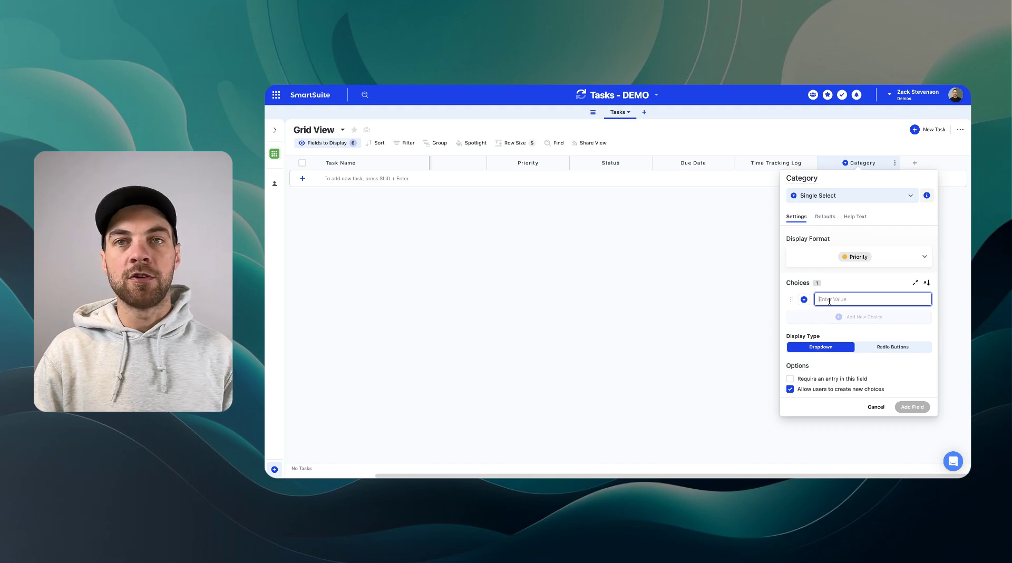
type("Marketing")
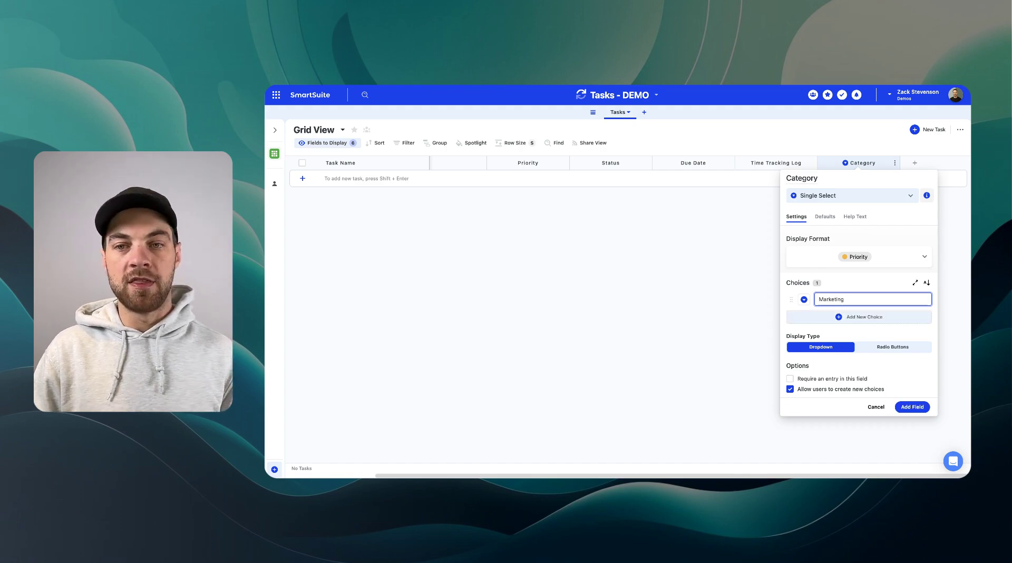
key("Return")
type("Operations")
key("Return")
type("Sales")
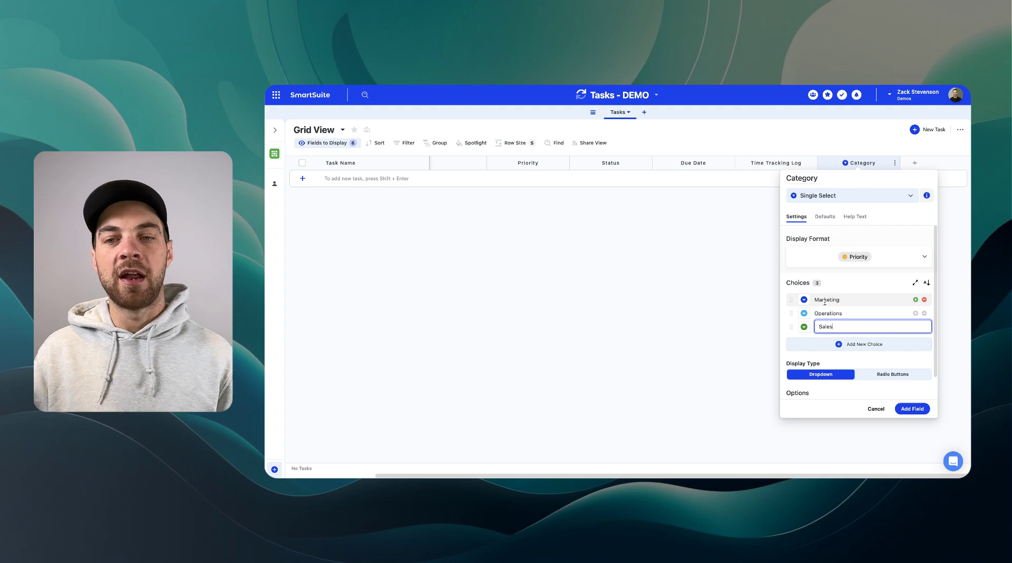
left_click(911, 409)
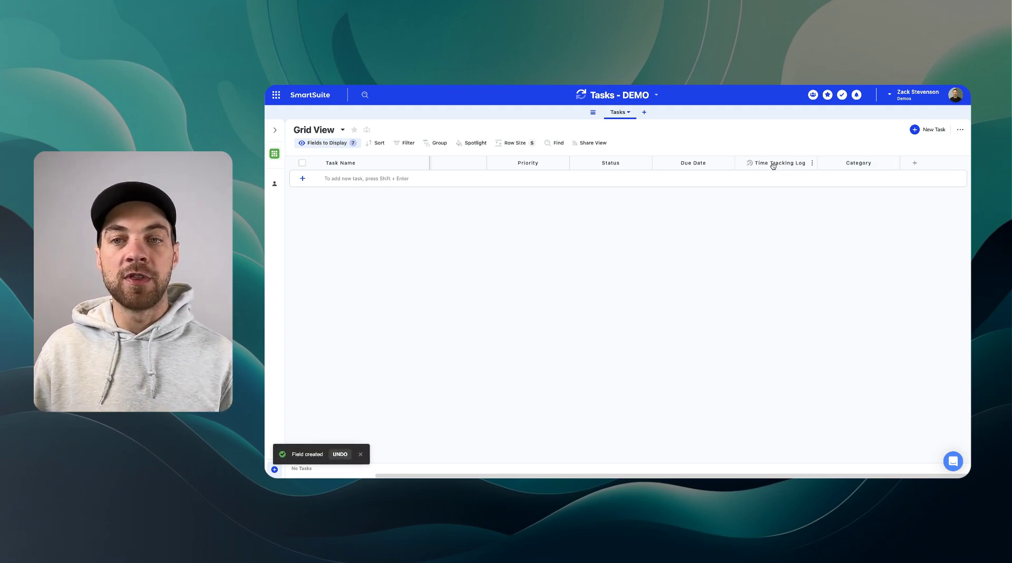
Add a Files and Images field after Category and widen its column slightly
left_click(915, 163)
type("file")
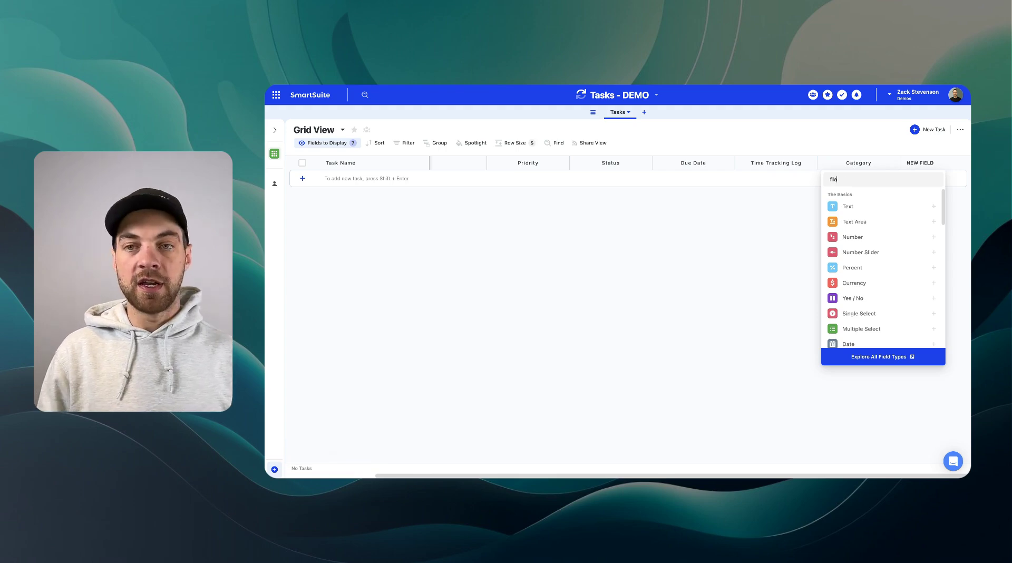
left_click(877, 207)
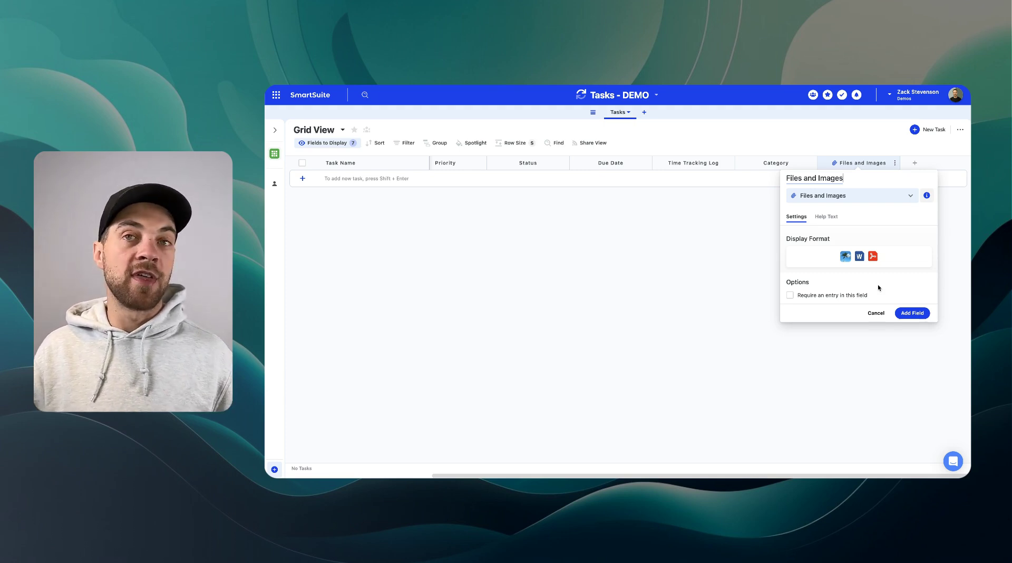
left_click(912, 313)
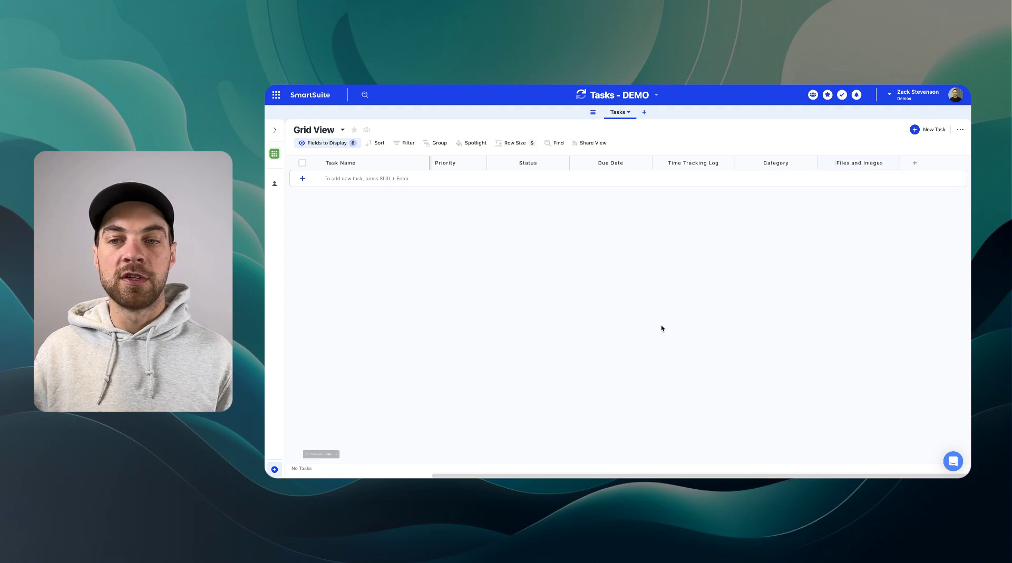
left_click_drag(900, 163, 907, 163)
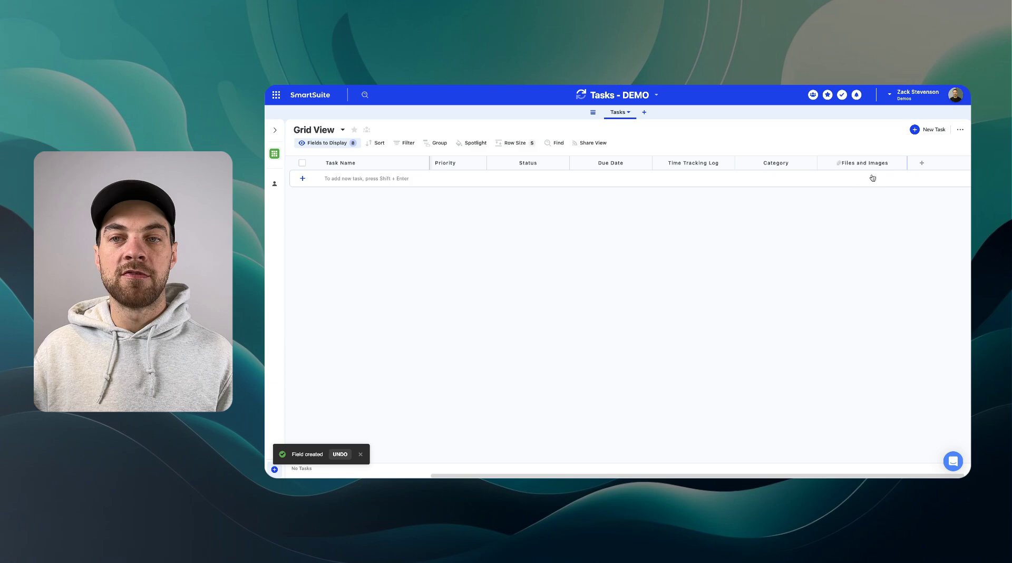
Browse the list of field types available for a new field without adding one
left_click(922, 163)
left_click(953, 205)
left_click(915, 163)
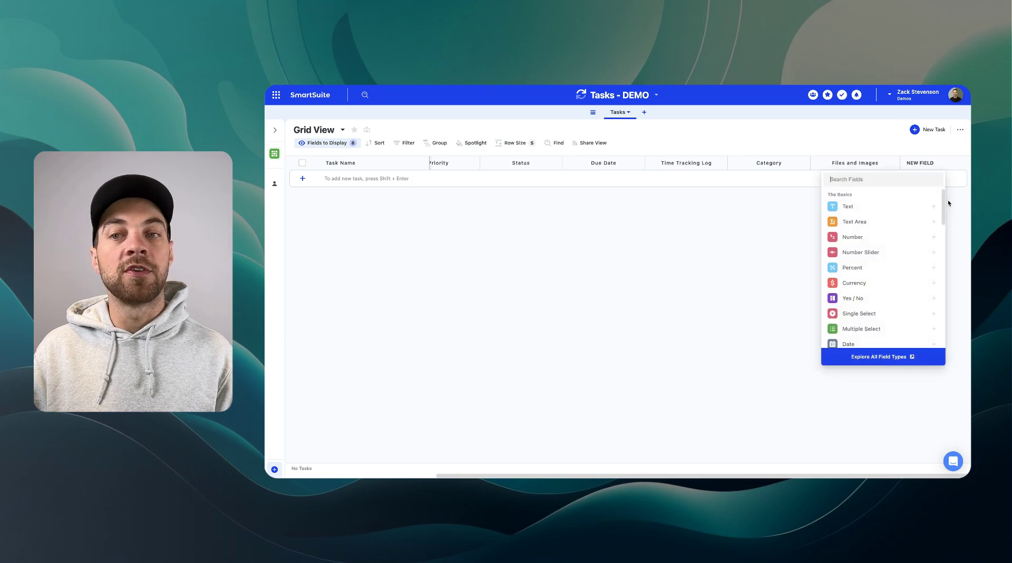
left_click_drag(944, 204, 940, 341)
left_click(714, 216)
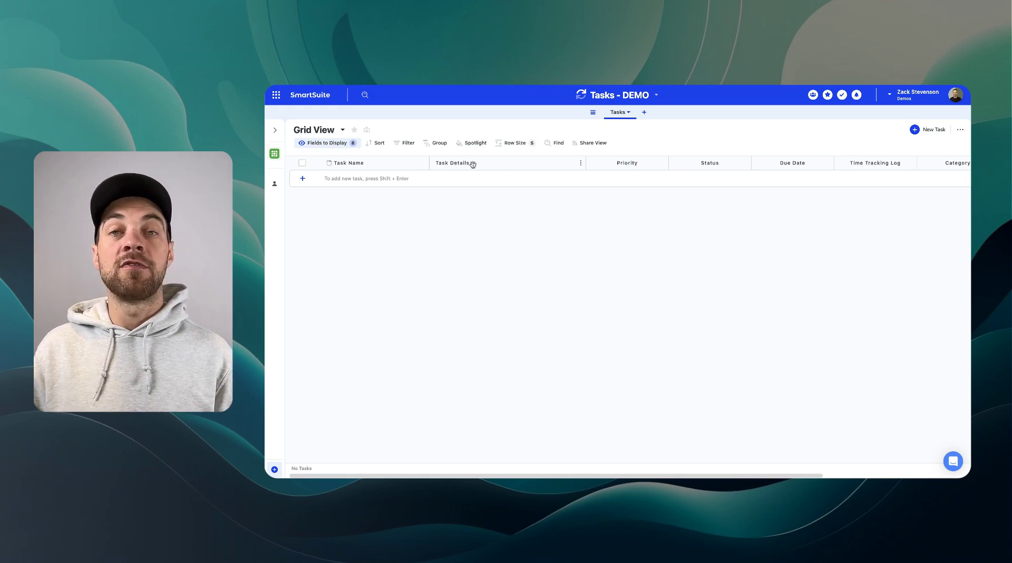
Add a new task named Task 1 to the grid
left_click(302, 180)
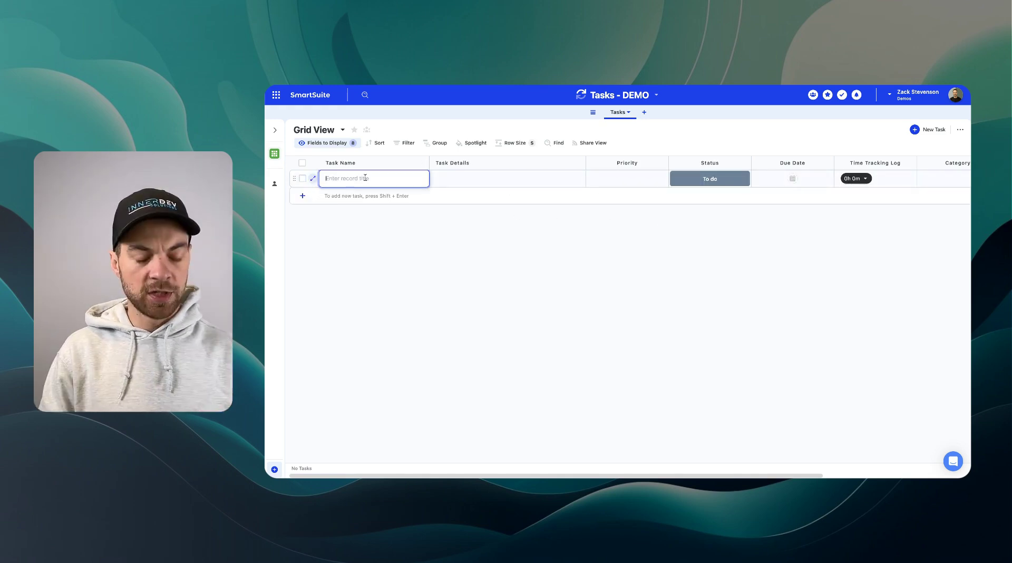
type("Tas")
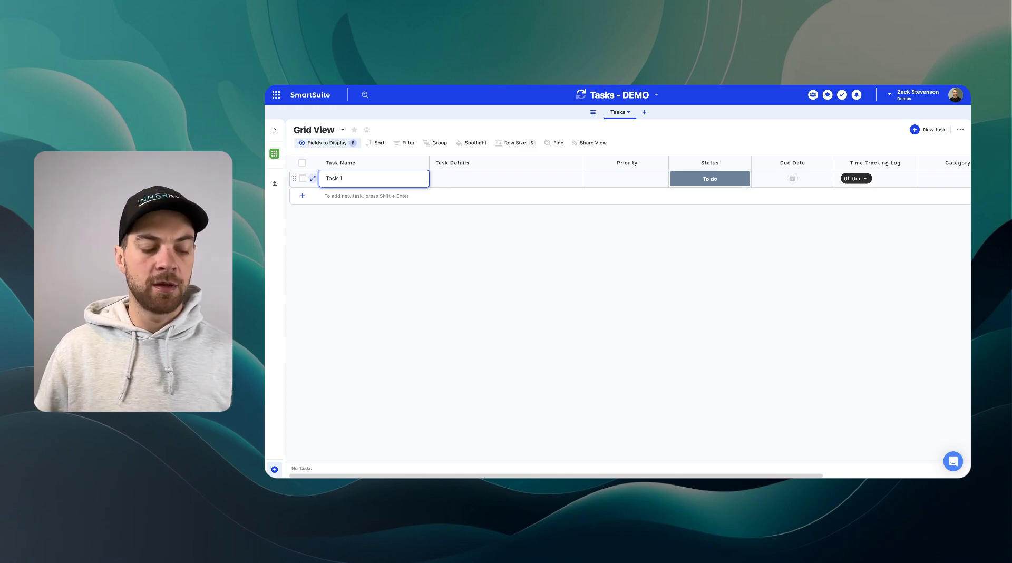
type("k 1")
Review the text styles and slash commands in Task 1's Task Details editor, and exit without saving
left_click(467, 178)
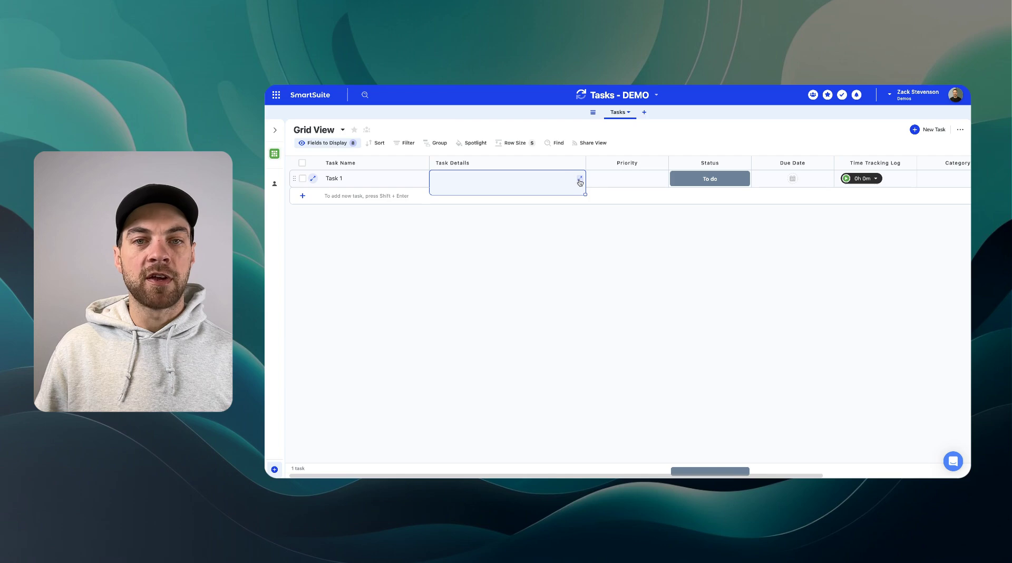
left_click(581, 180)
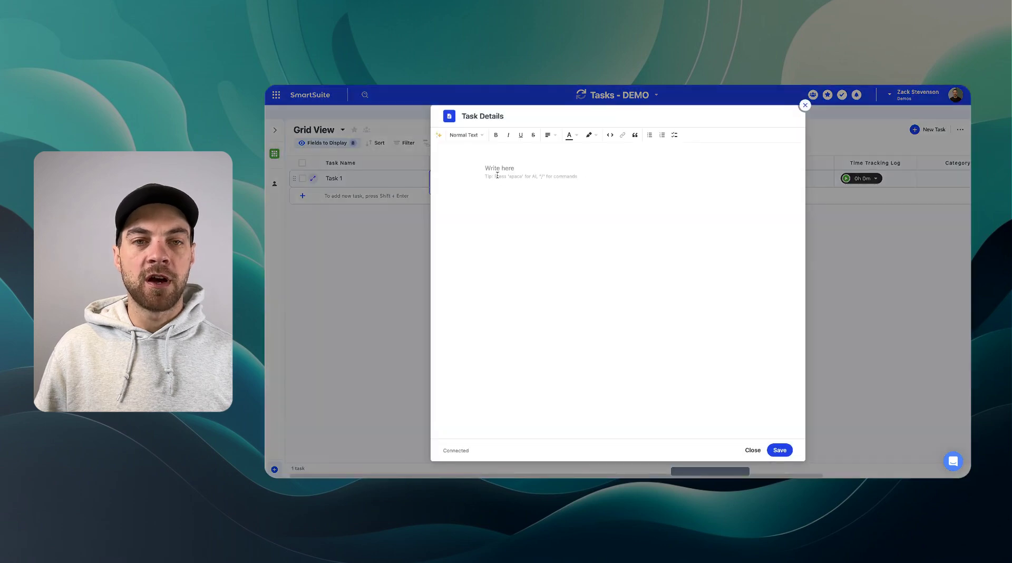
left_click(463, 135)
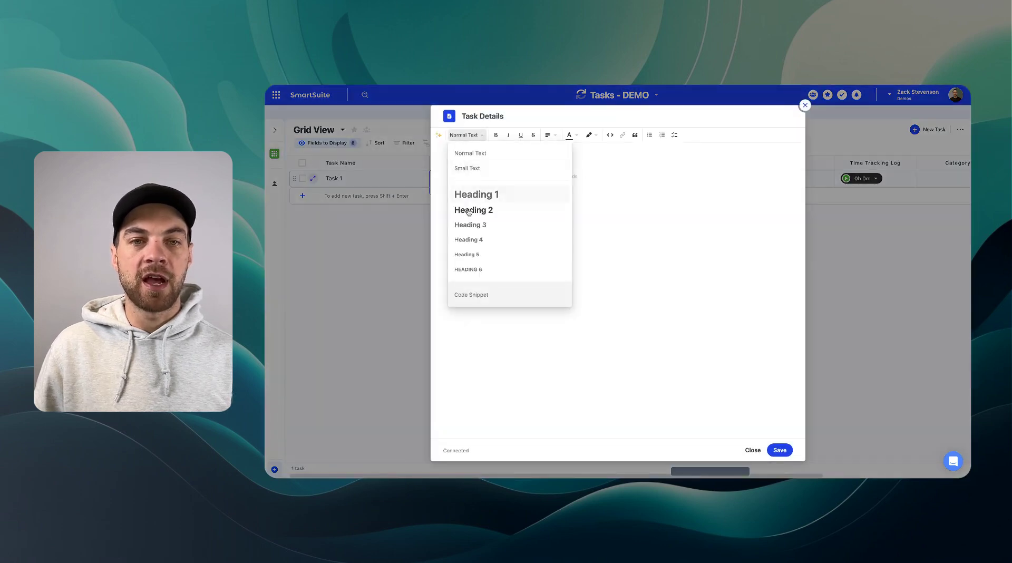
left_click(586, 173)
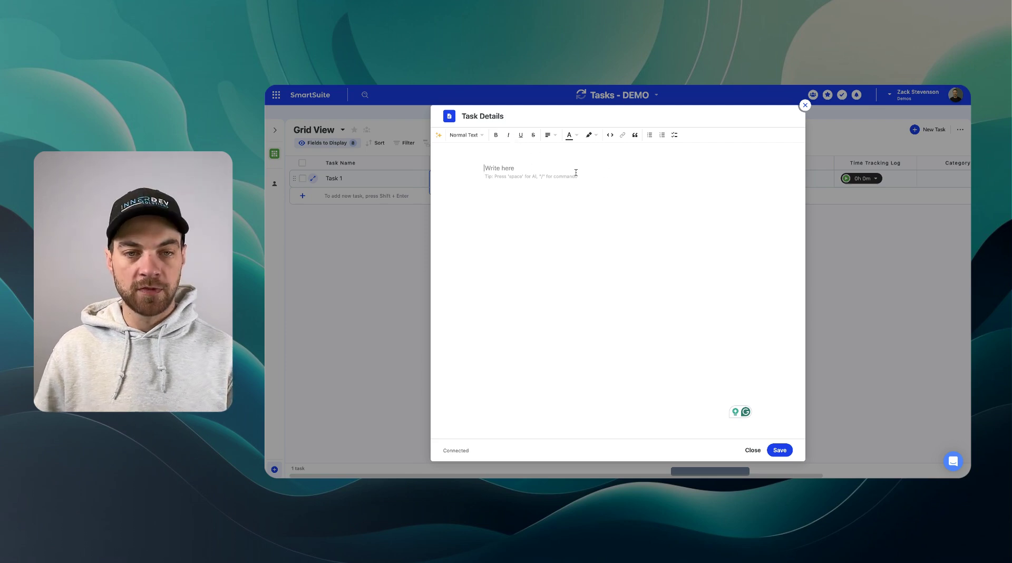
type("/")
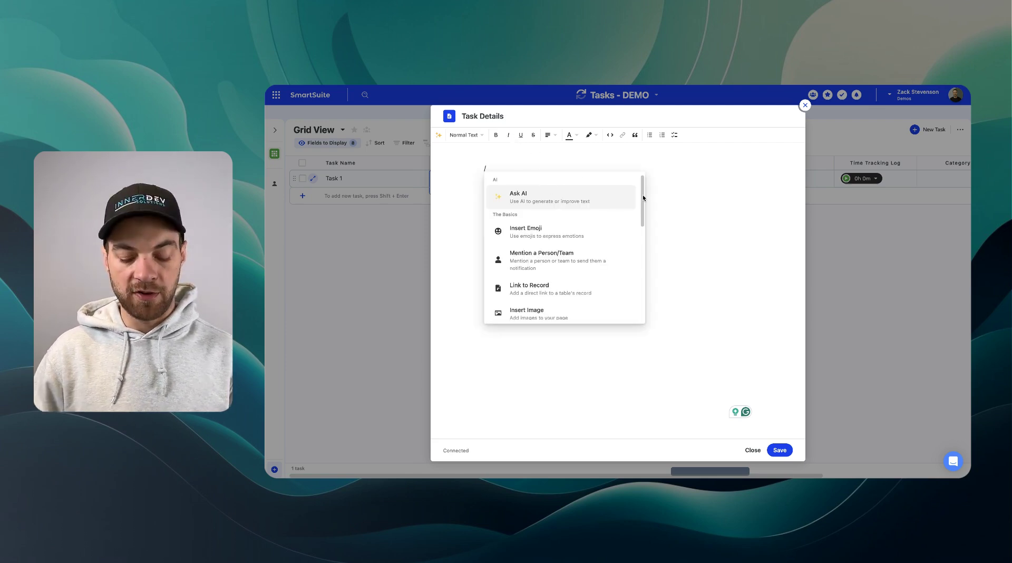
mouse_move(641, 192)
left_mouse_down()
mouse_move(641, 302)
mouse_move(632, 192)
left_mouse_up()
left_click(580, 156)
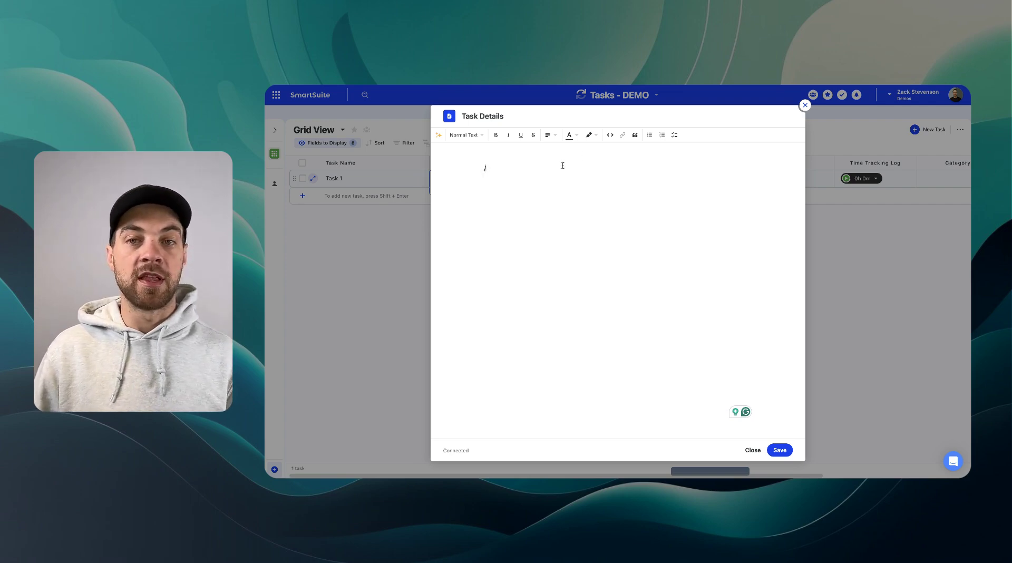
left_click(753, 451)
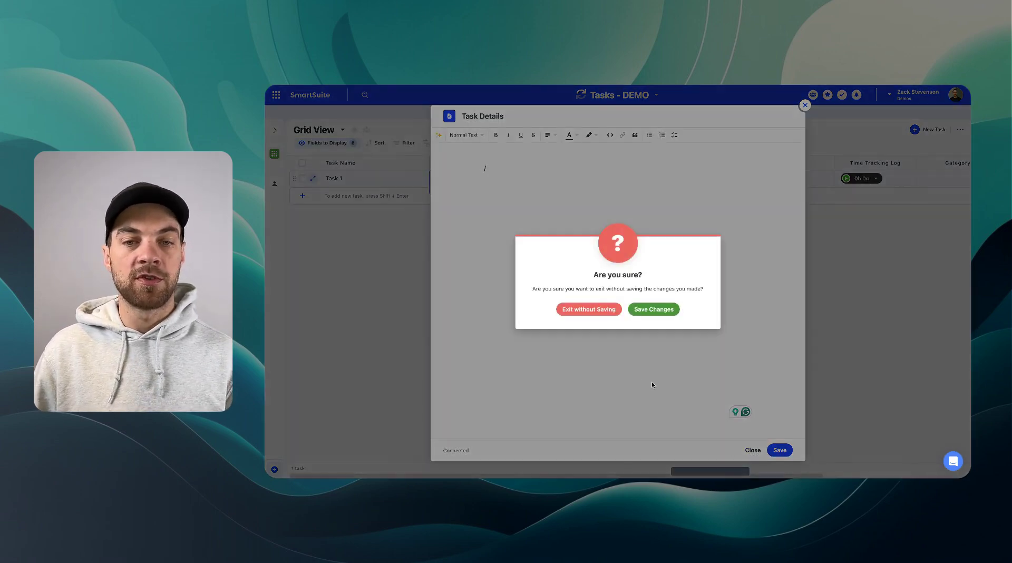
left_click(569, 307)
Set Task 1's priority to Normal and check its available status choices
scroll(585, 208, "right", 3)
left_click(508, 182)
left_click(538, 180)
left_click(493, 246)
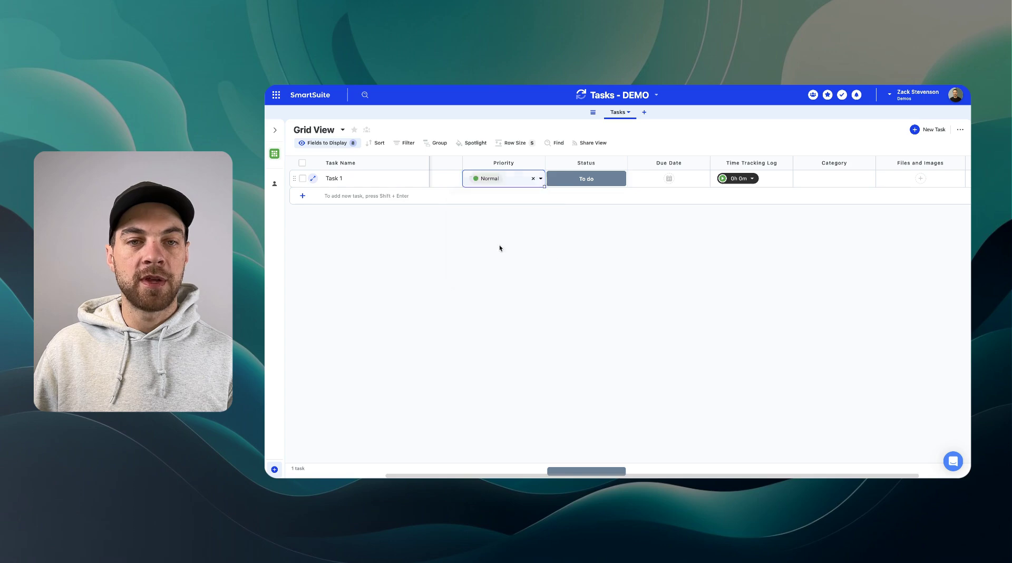
left_click(552, 180)
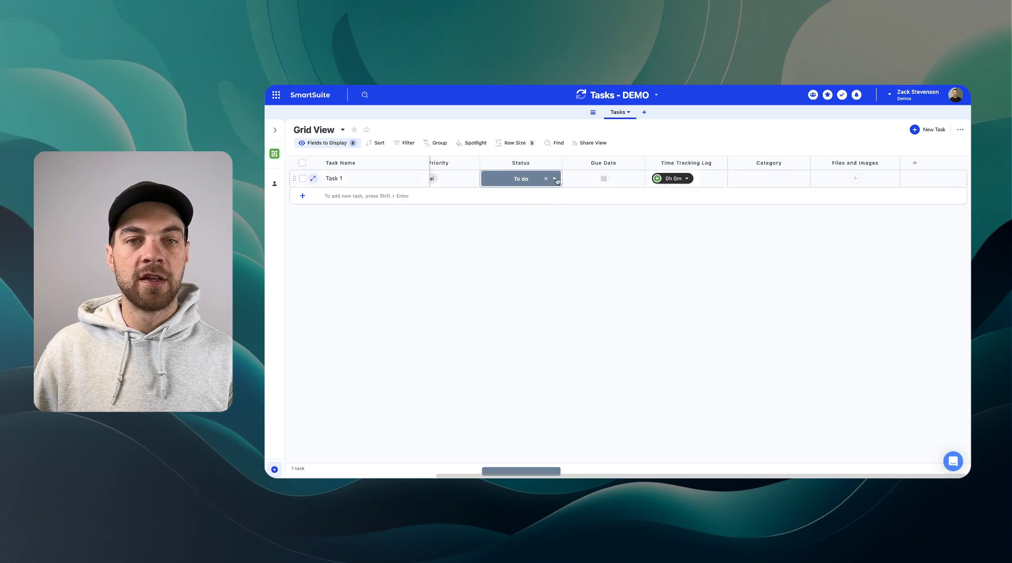
left_click(555, 180)
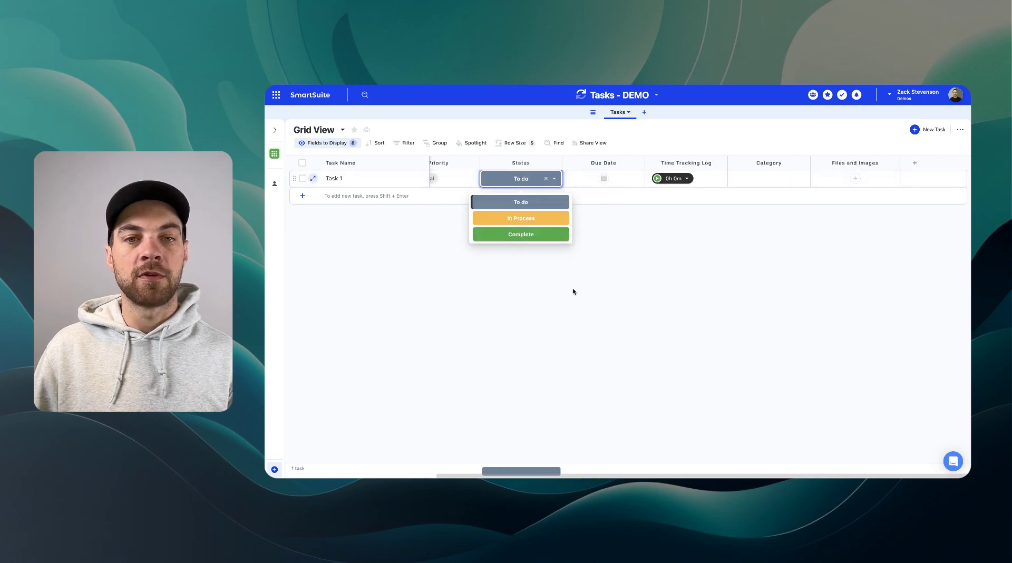
Set Task 1's due date to May 31, 2024, without a start date
left_click(606, 179)
left_click(616, 179)
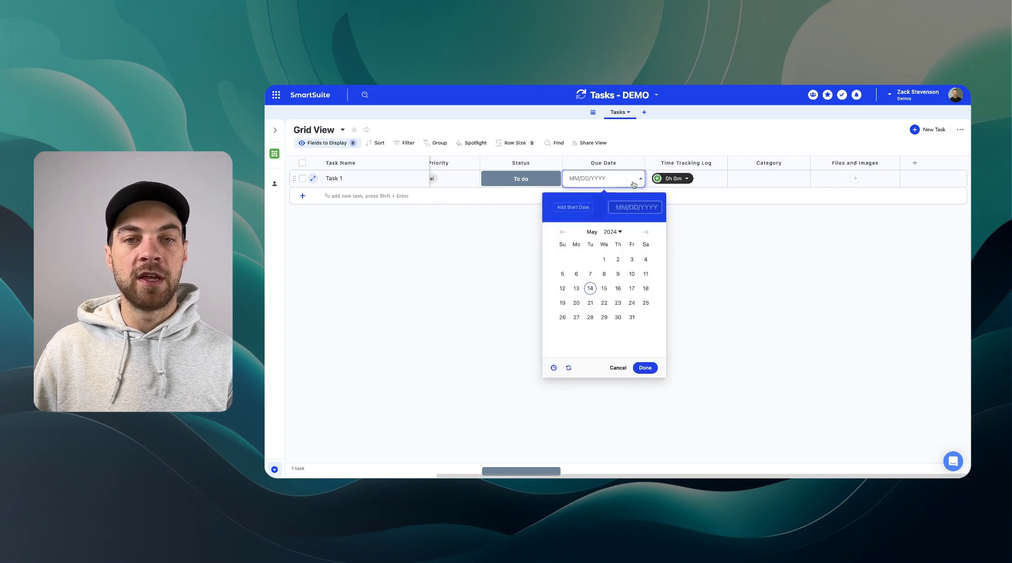
left_click(631, 317)
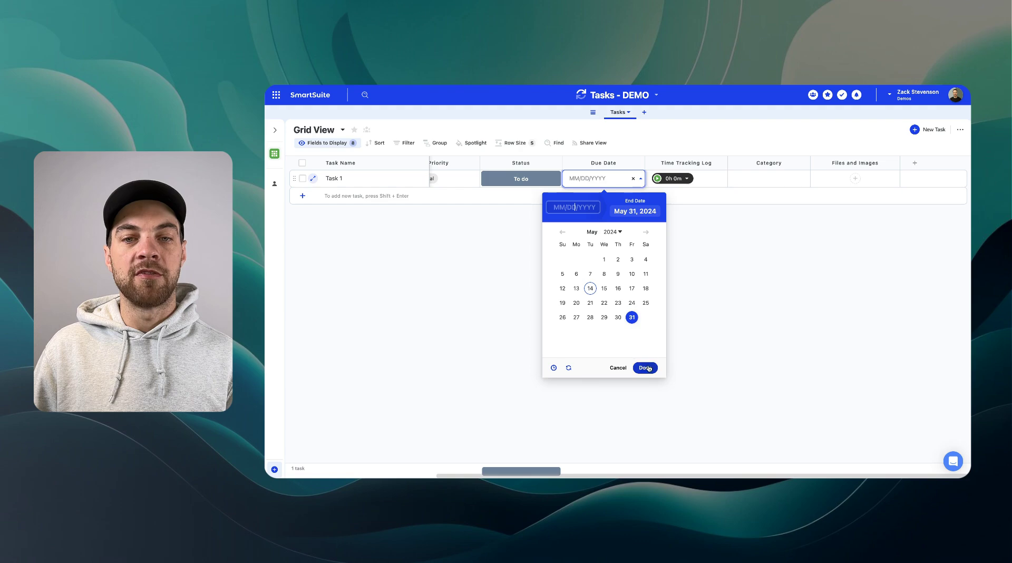
left_click(646, 368)
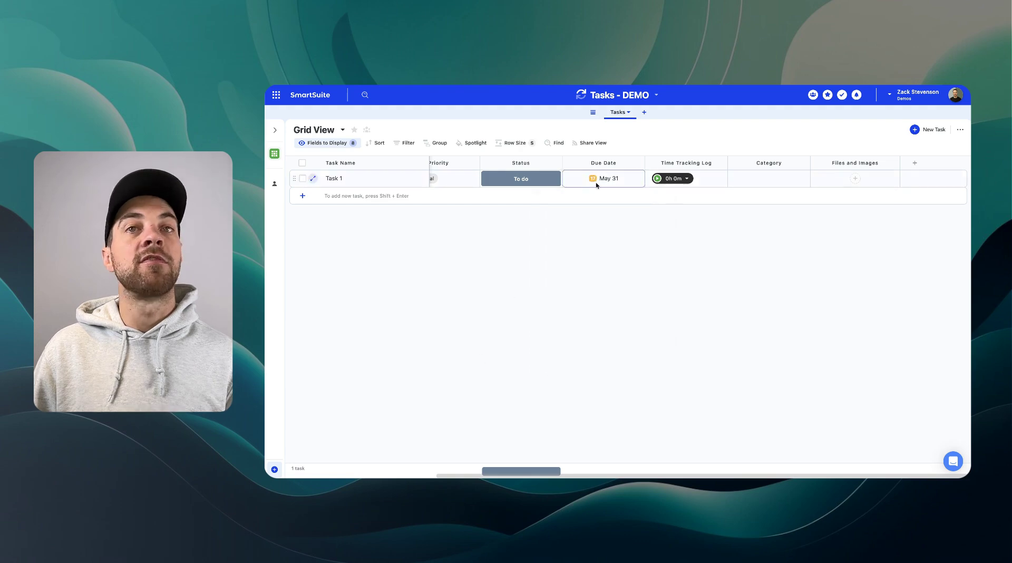
Replace Task 1's due date with the range May 20 to May 24, 2024, and widen the Due Date column to fit
left_click(635, 180)
left_click(635, 180)
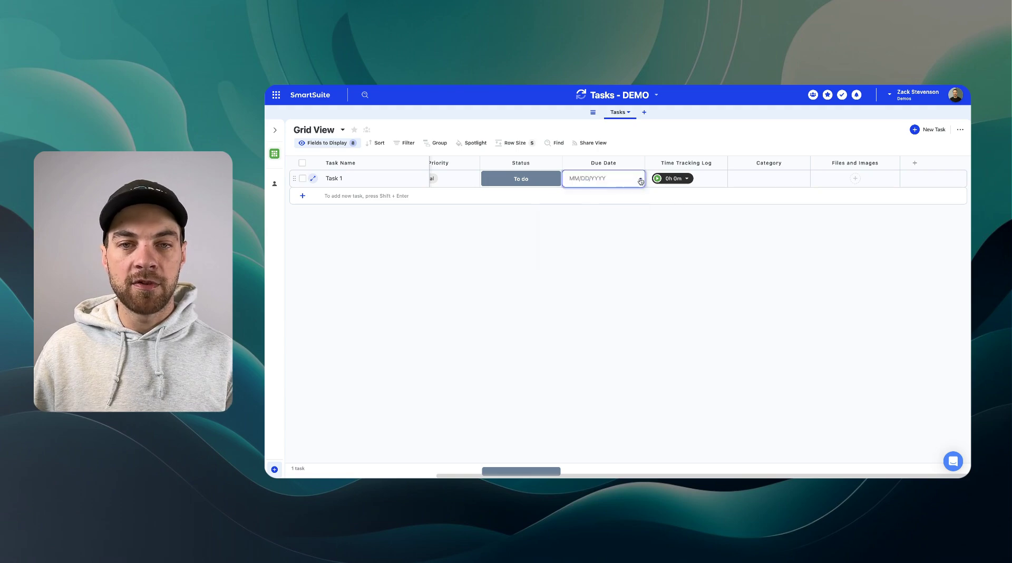
left_click(575, 209)
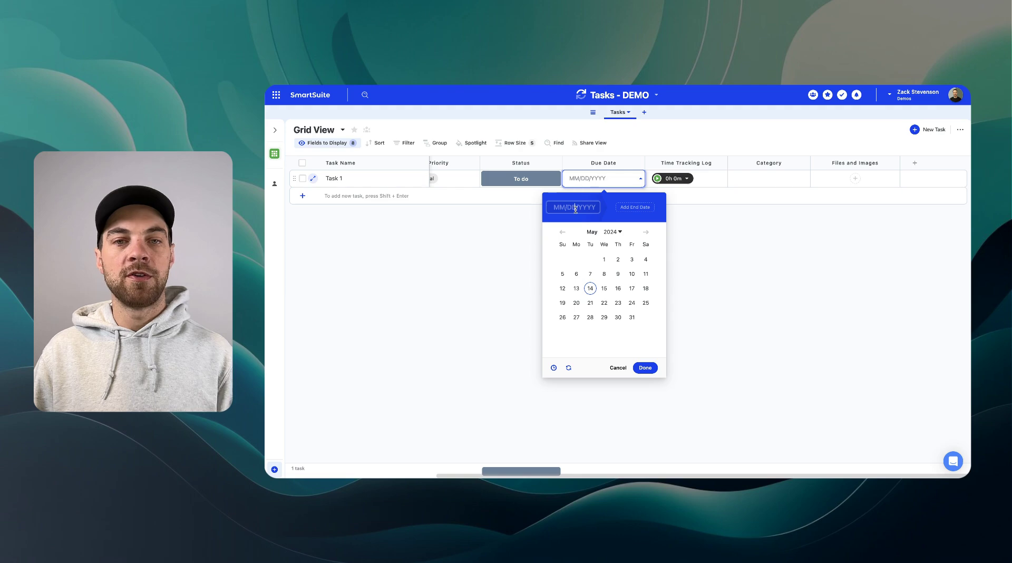
left_click(576, 303)
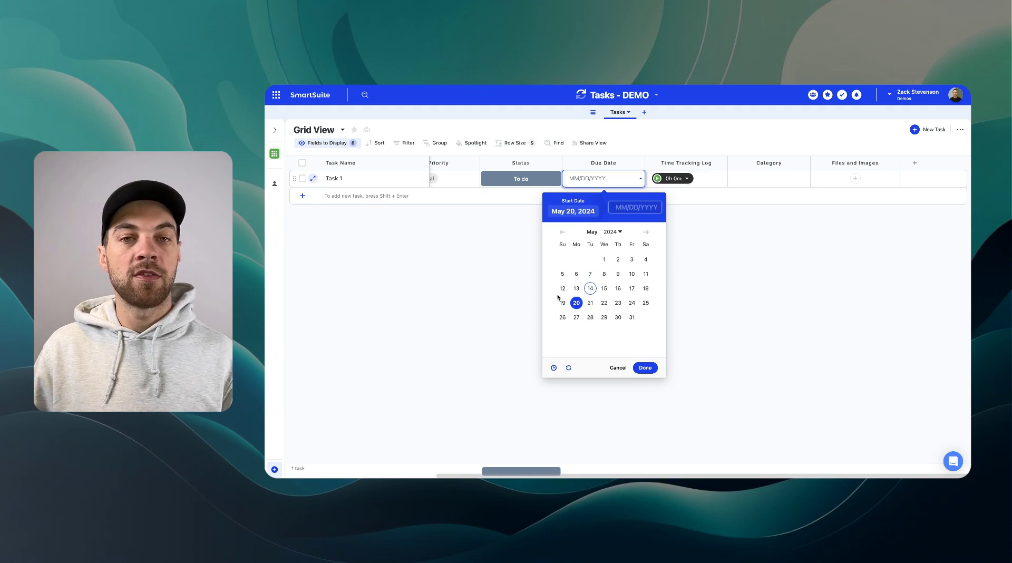
left_click(632, 305)
left_click(645, 368)
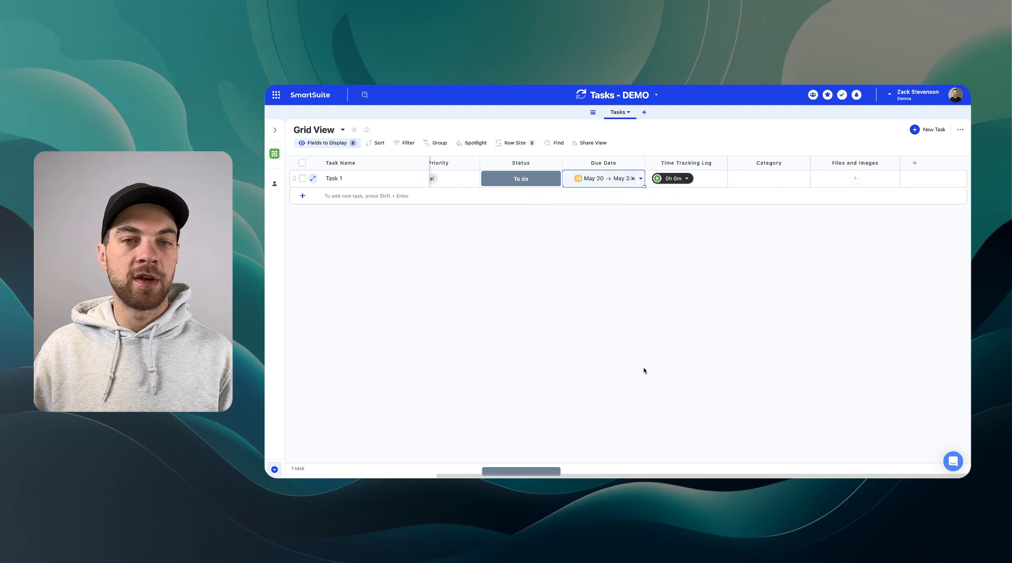
left_click_drag(645, 165, 671, 164)
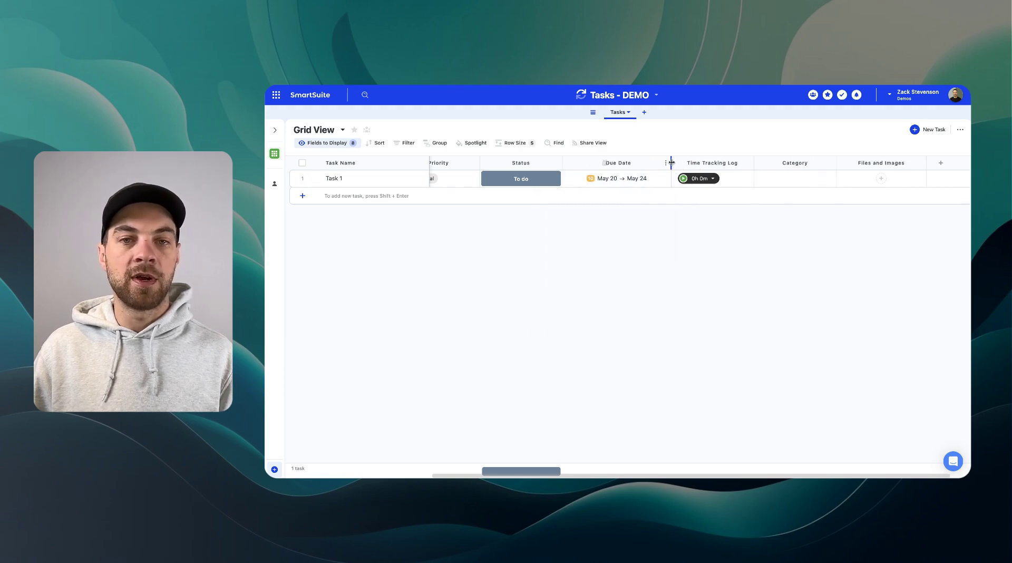
left_click(596, 180)
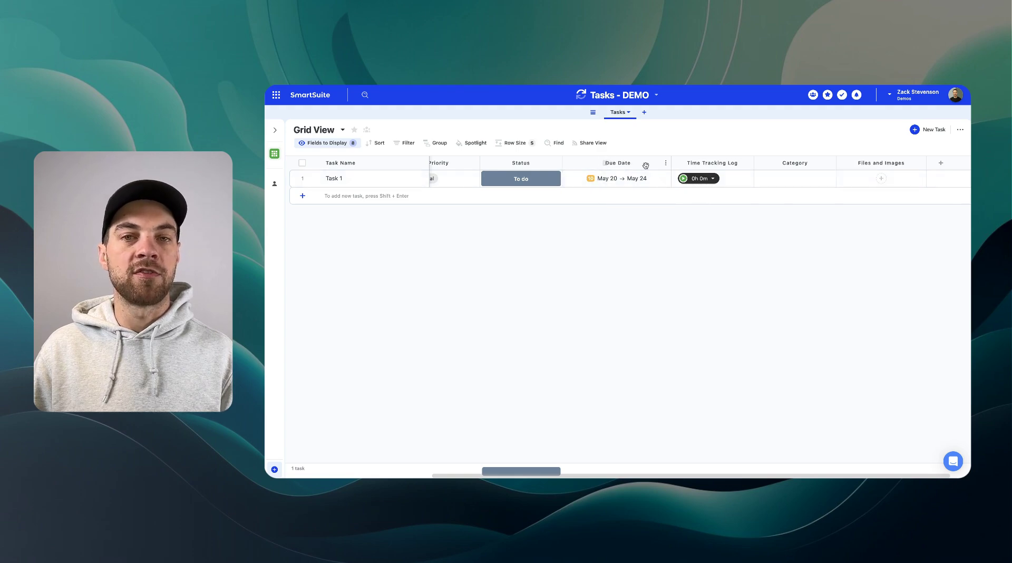
left_click(676, 173)
left_click(572, 208)
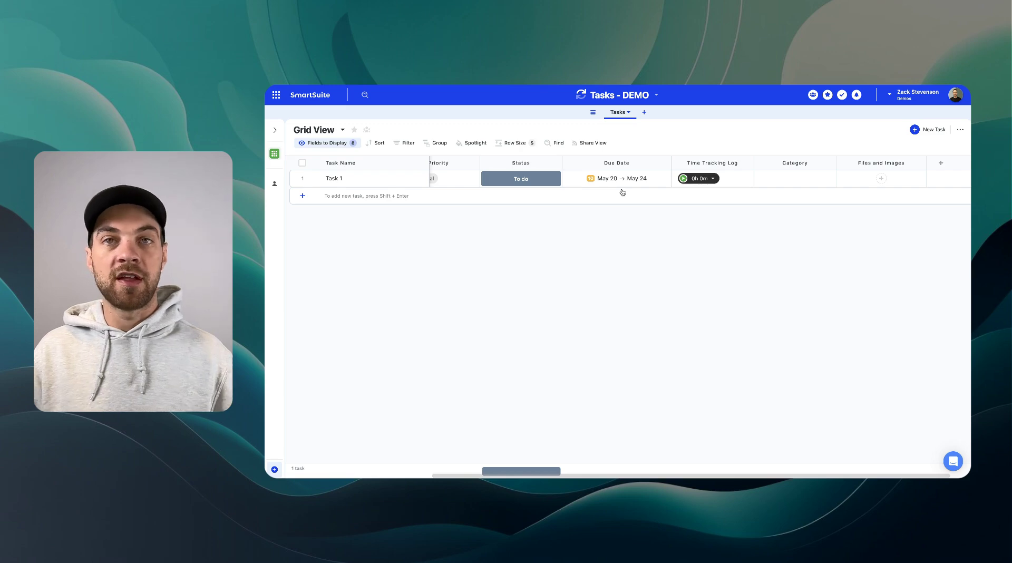
Display the Due Date field's Start Date and End Date as separate grid columns, and widen both columns to fit their headings
left_click(321, 146)
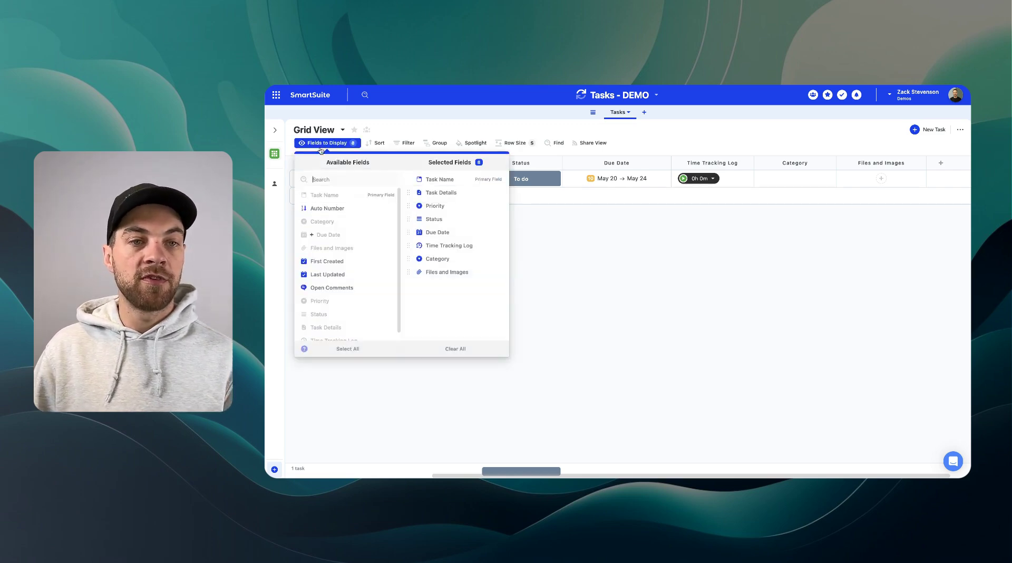
left_click(312, 235)
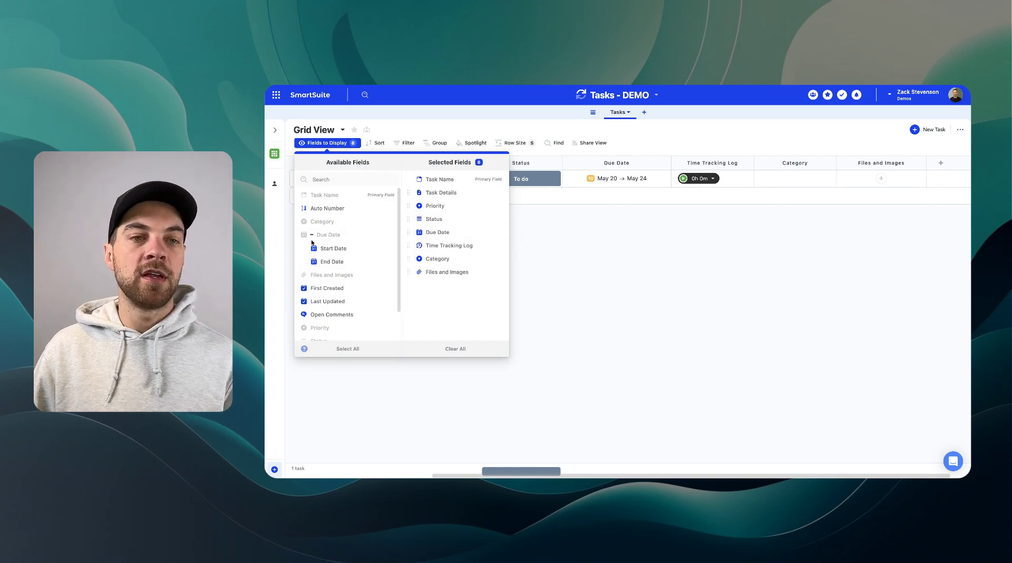
left_click(337, 248)
left_click(331, 263)
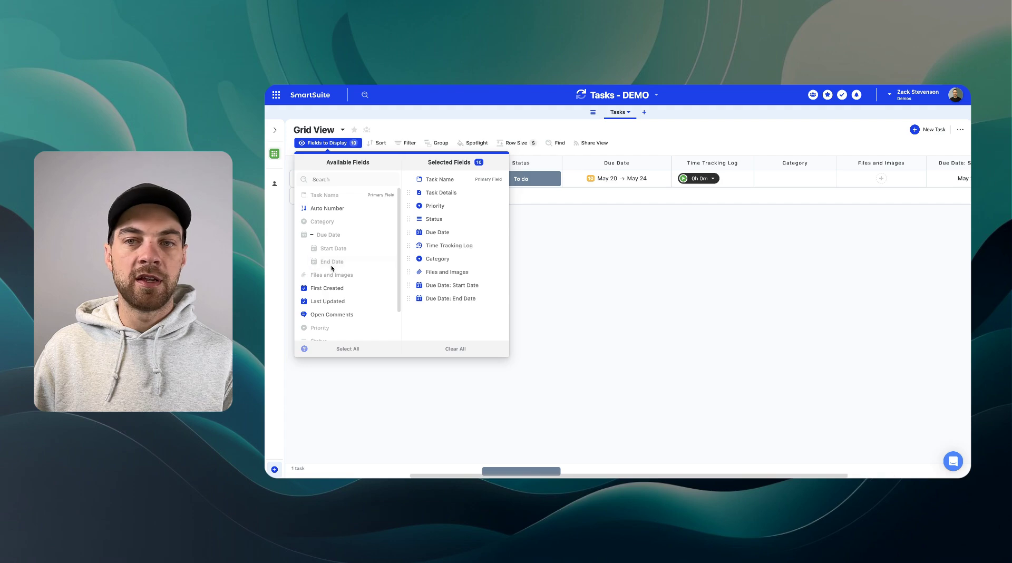
left_click(571, 269)
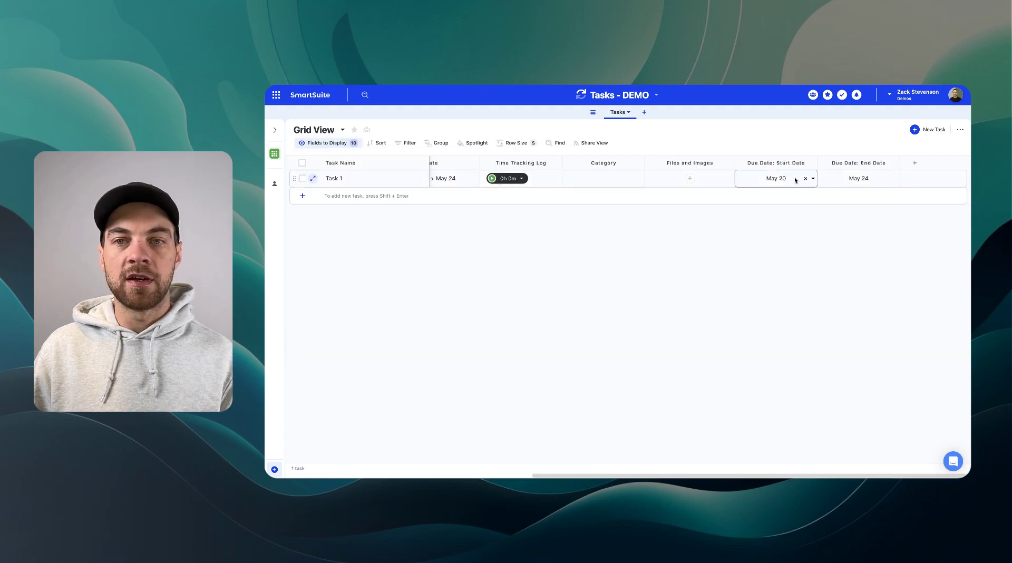
left_click_drag(817, 163, 828, 163)
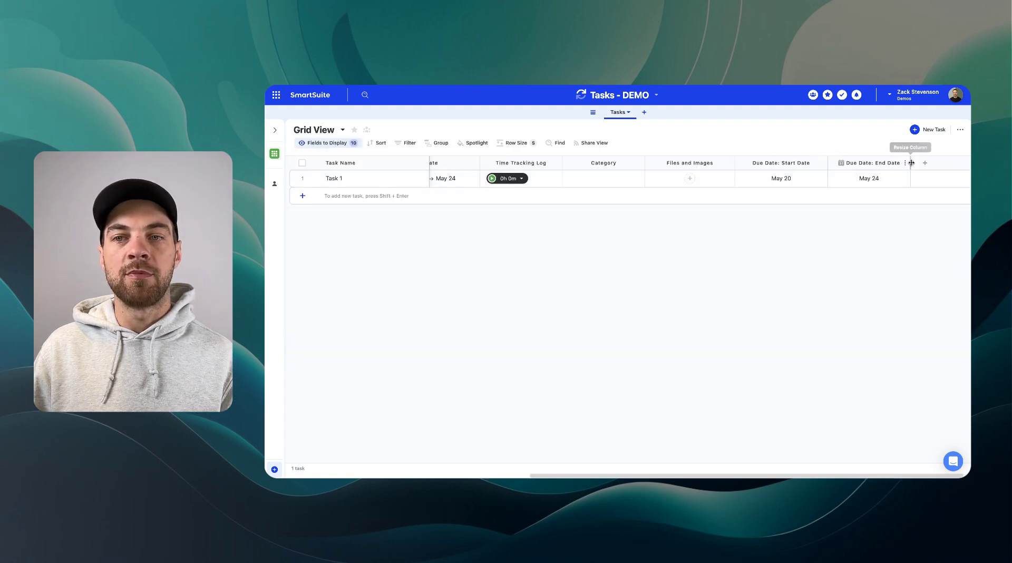
left_click_drag(910, 162, 919, 163)
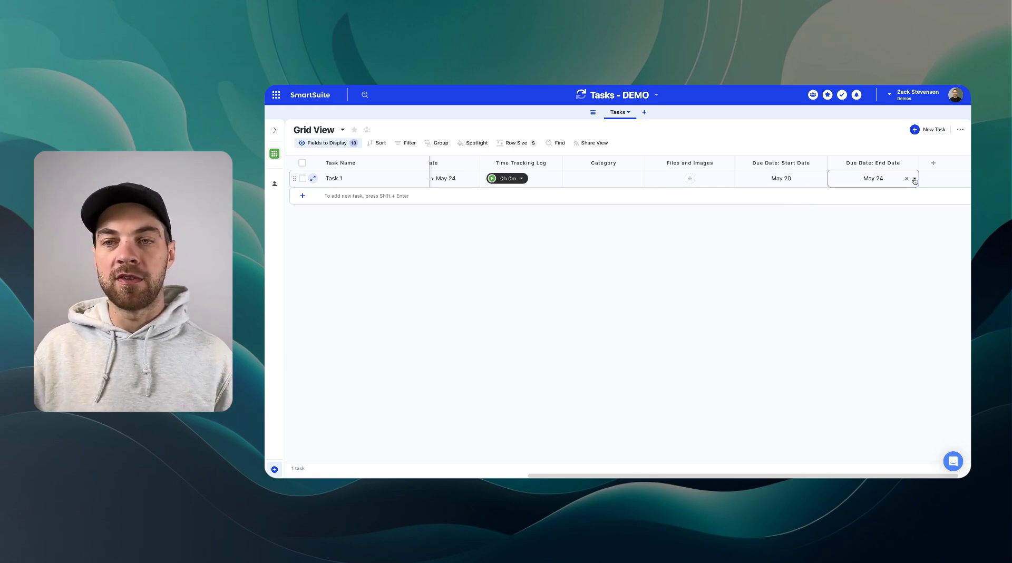
Set Task 1's start date to May 22 in the Due Date: Start Date column
left_click(824, 179)
left_click(777, 317)
left_click(804, 385)
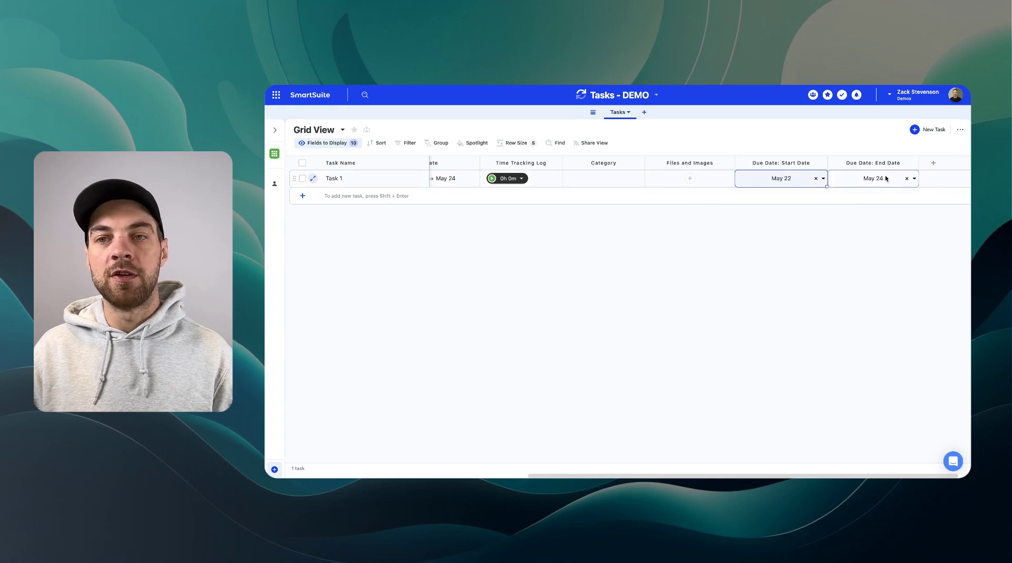
scroll(810, 219, "right", 1)
left_click(845, 177)
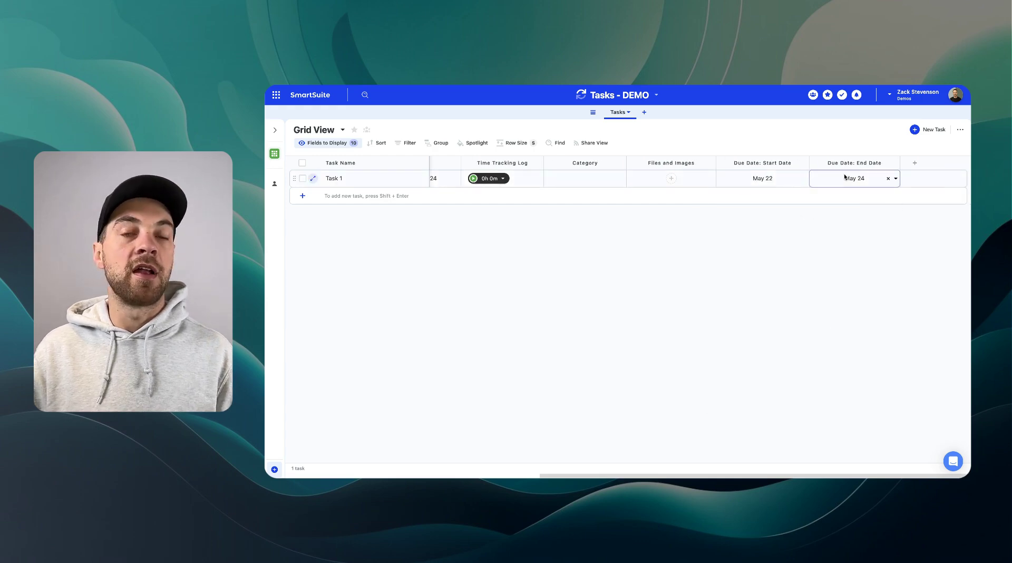
scroll(507, 199, "left", 1)
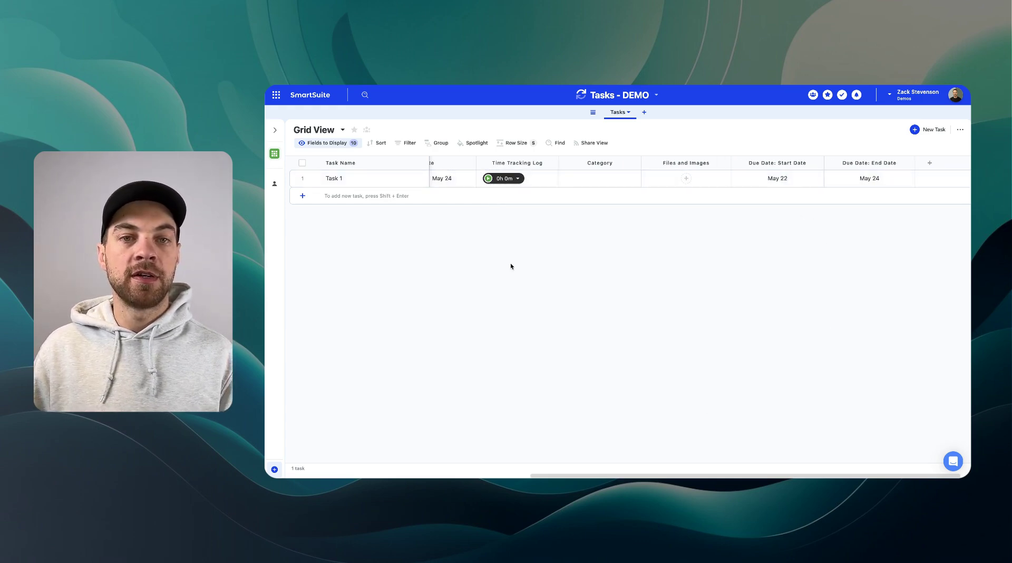
Record a short time entry for Task 1 with the timer, and expand the member's logged entries
left_click(496, 186)
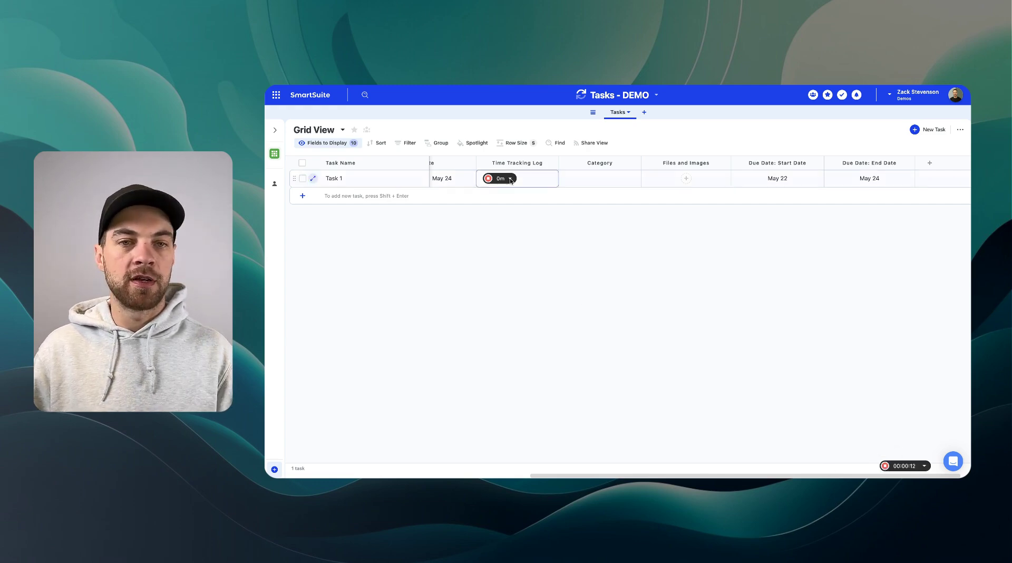
left_click(488, 180)
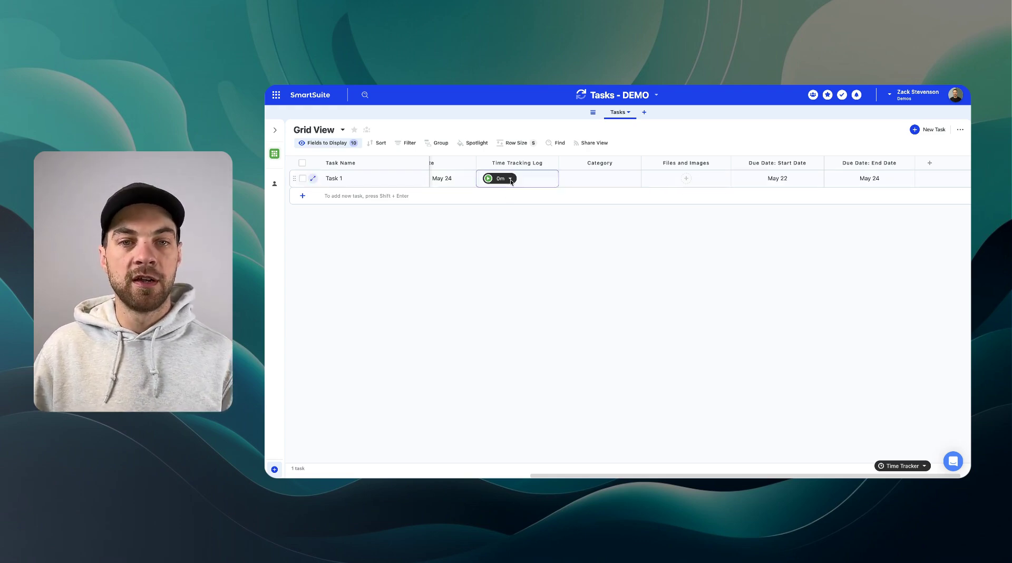
left_click(510, 180)
left_click(570, 232)
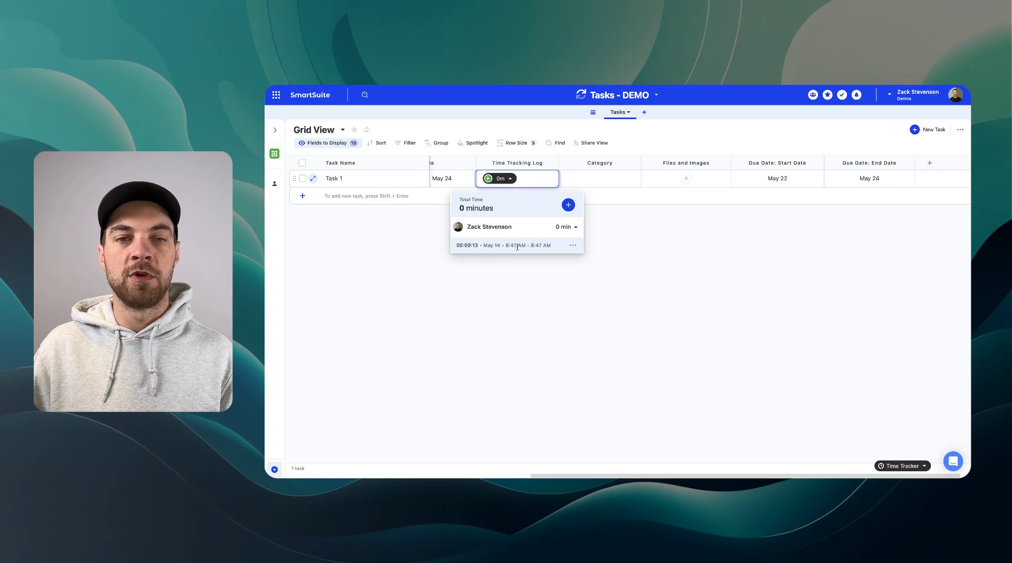
Open the logged timer entry for editing, check its duration, member, date and note options, and exit without saving
left_click(574, 246)
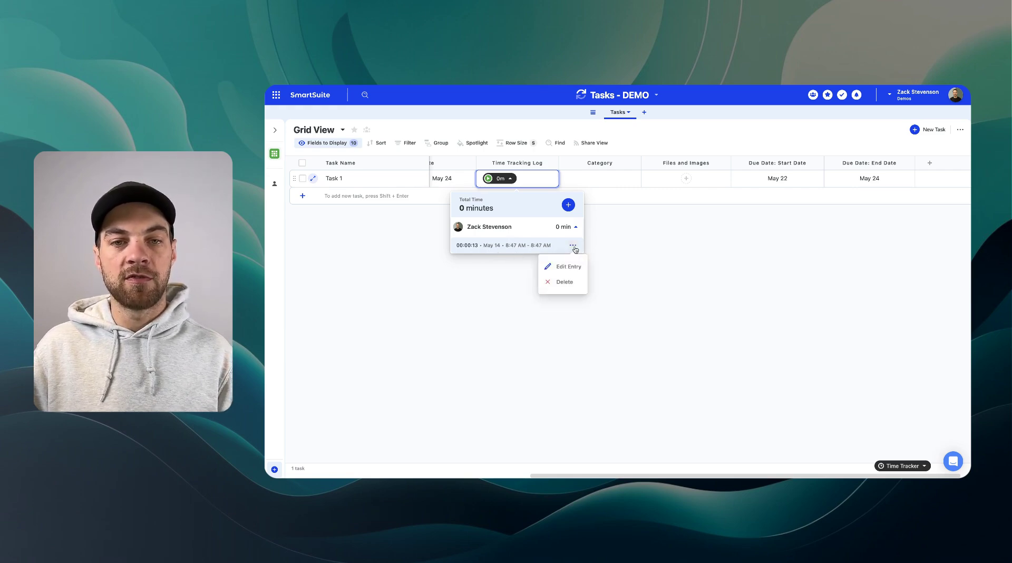
left_click(574, 268)
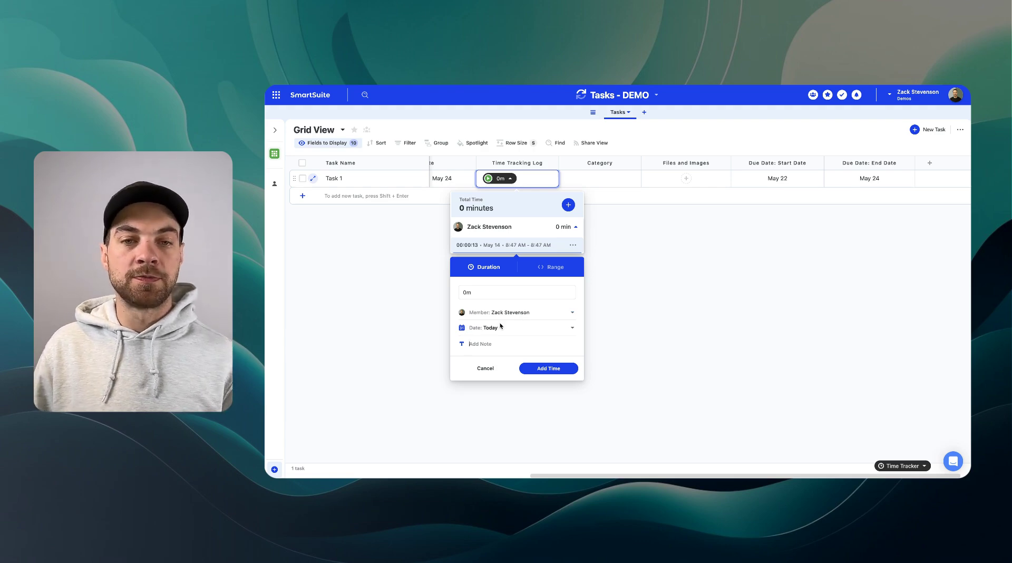
left_click(640, 224)
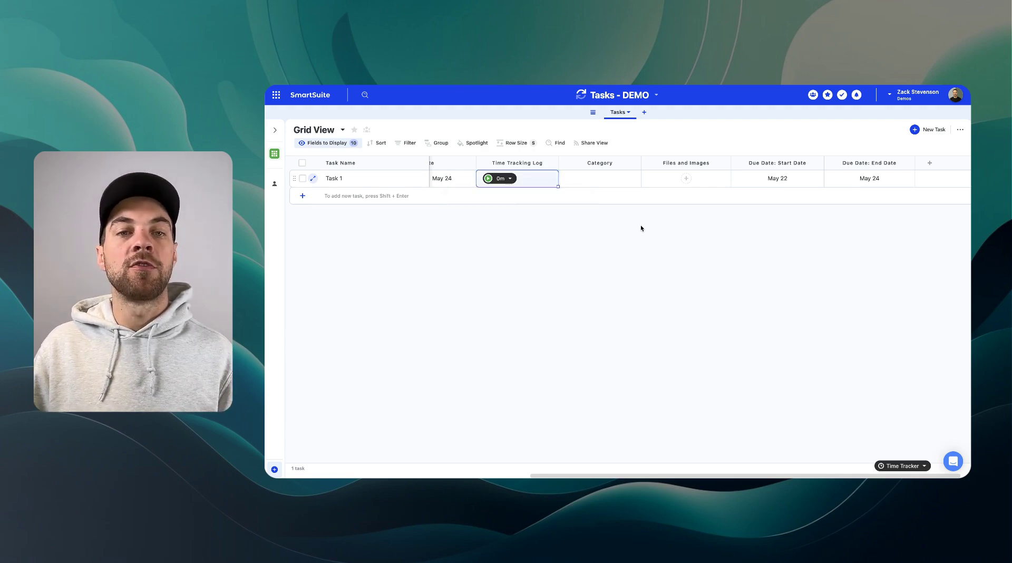
Add a manual duration entry of 30m dated today to Task 1's time tracking log
left_click(510, 179)
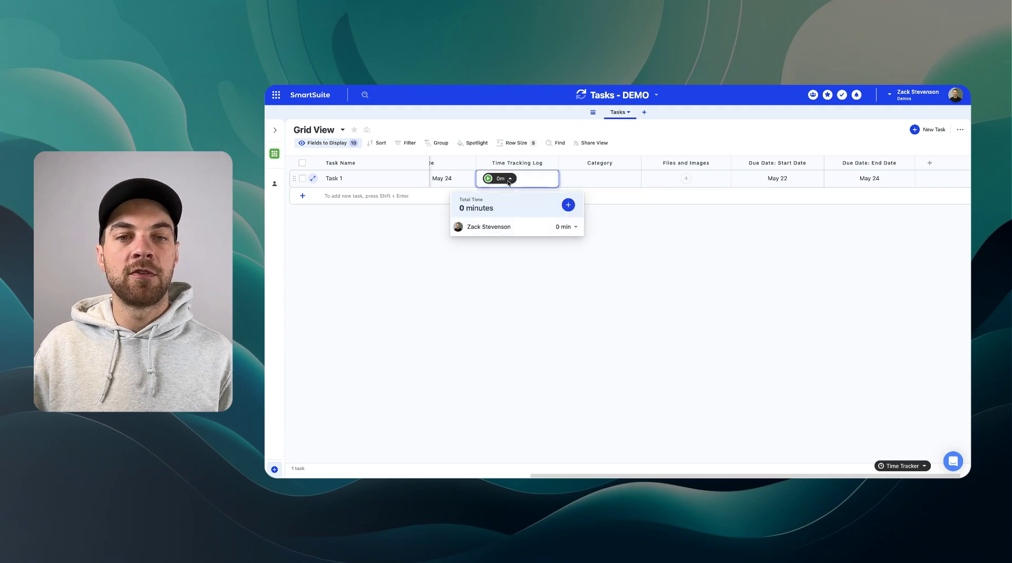
left_click(569, 206)
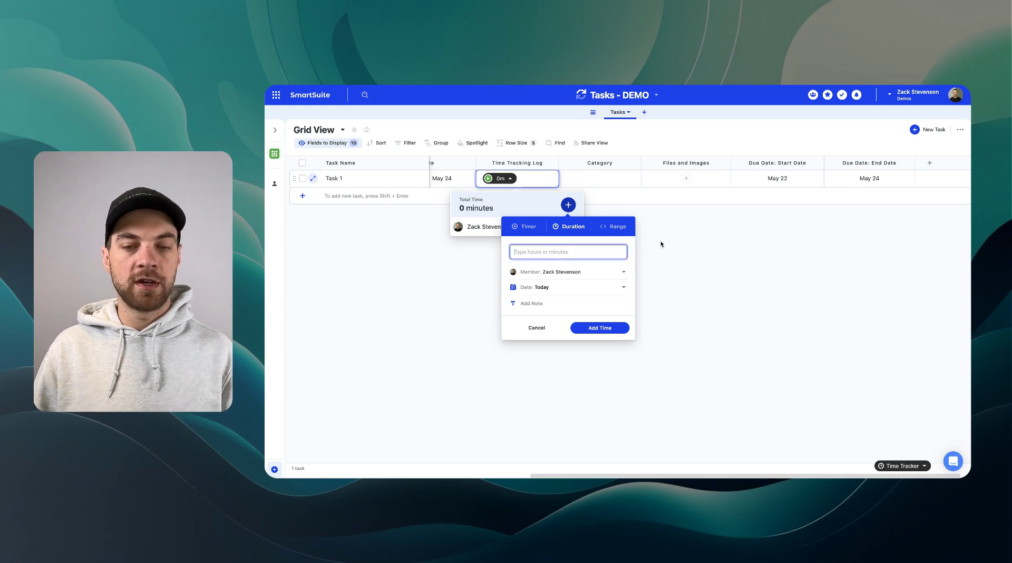
type("30m")
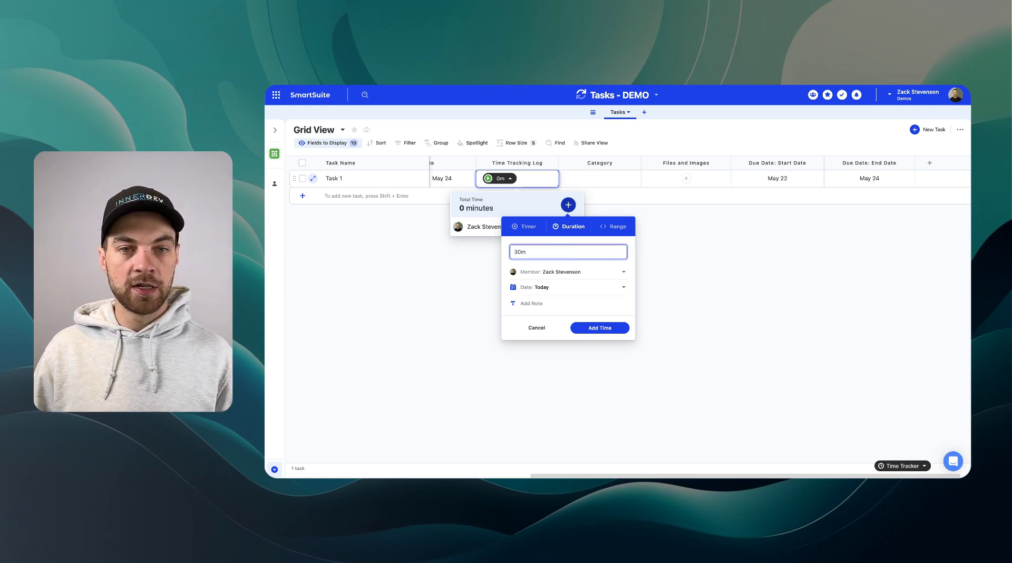
left_click(537, 285)
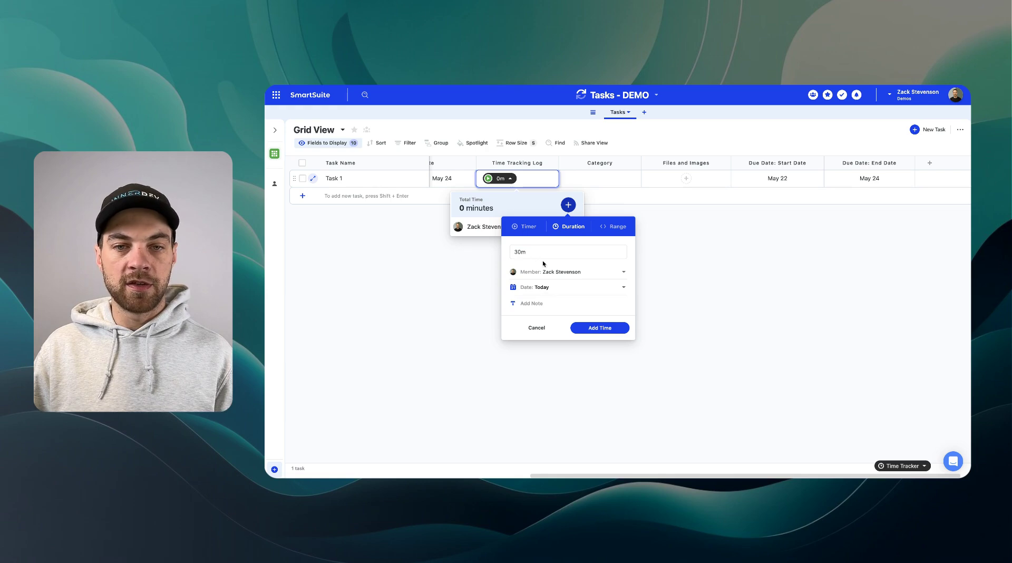
left_click(600, 328)
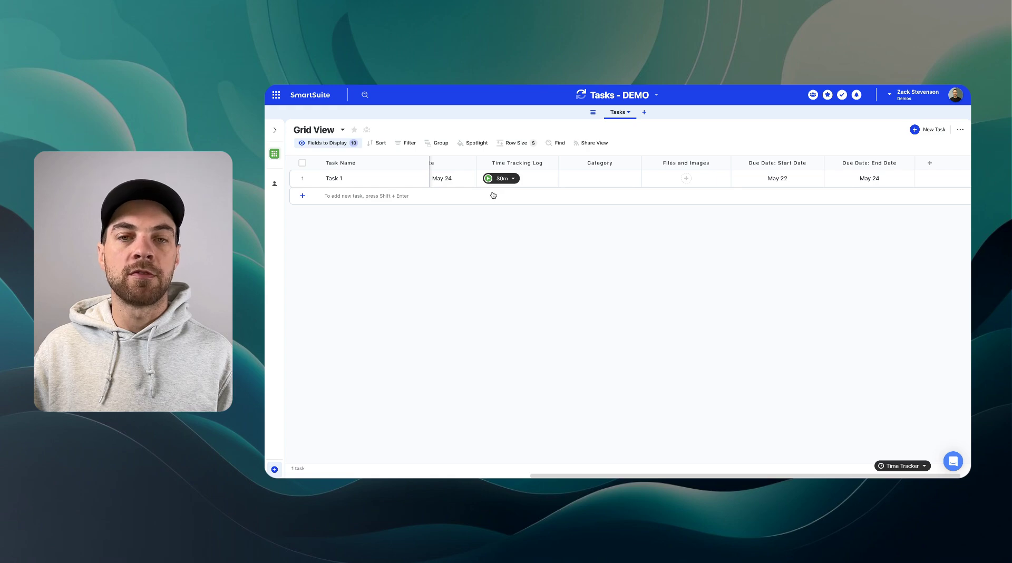
Set Task 1's category to Operations
scroll(580, 178, "left", 5)
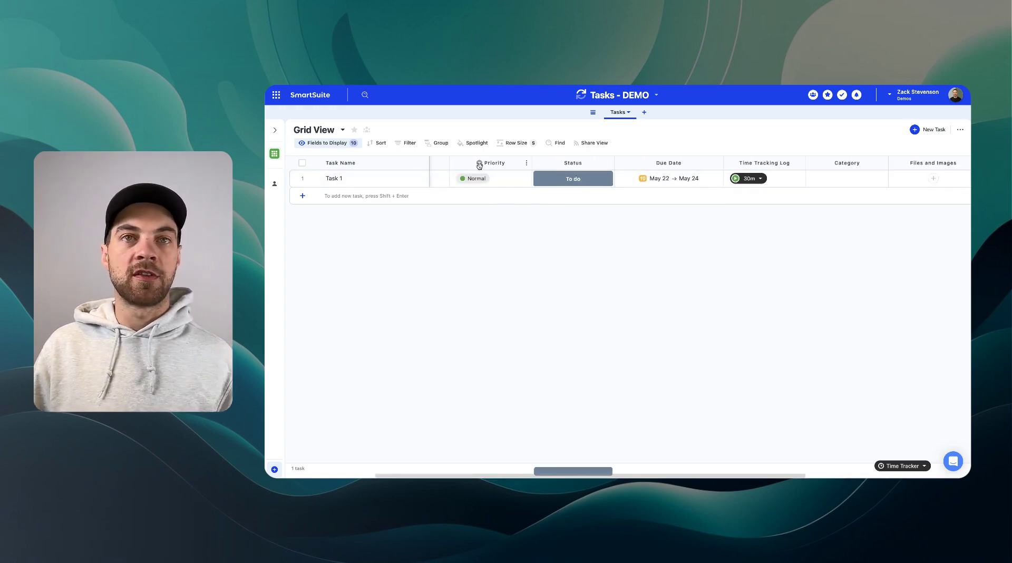
scroll(562, 195, "right", 5)
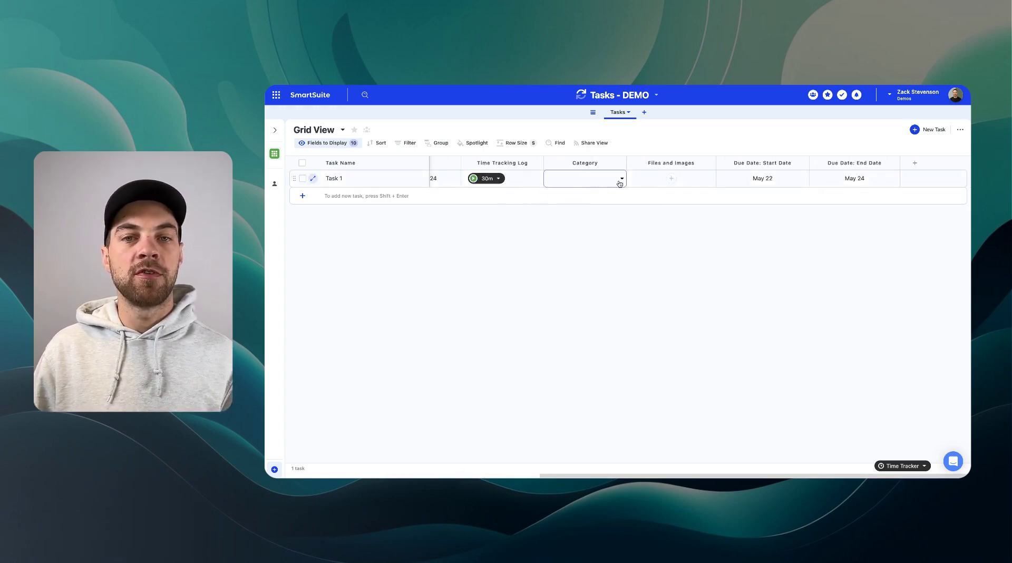
left_click(620, 183)
left_click(585, 255)
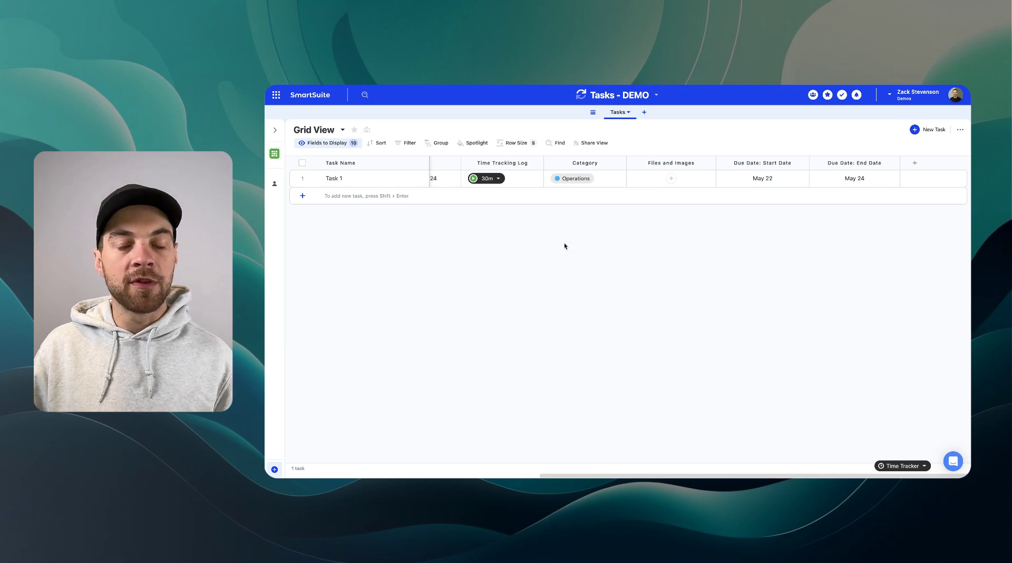
scroll(565, 246, "left", 1)
scroll(570, 247, "right", 1)
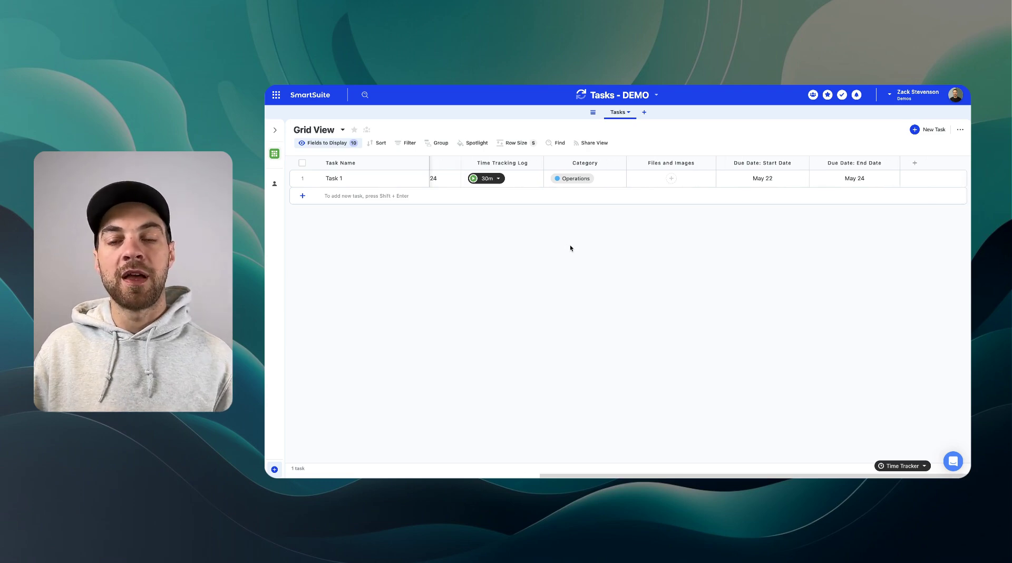
Examine the upload sources available for Task 1's Files and Images field, and exit without adding a file
left_click(674, 182)
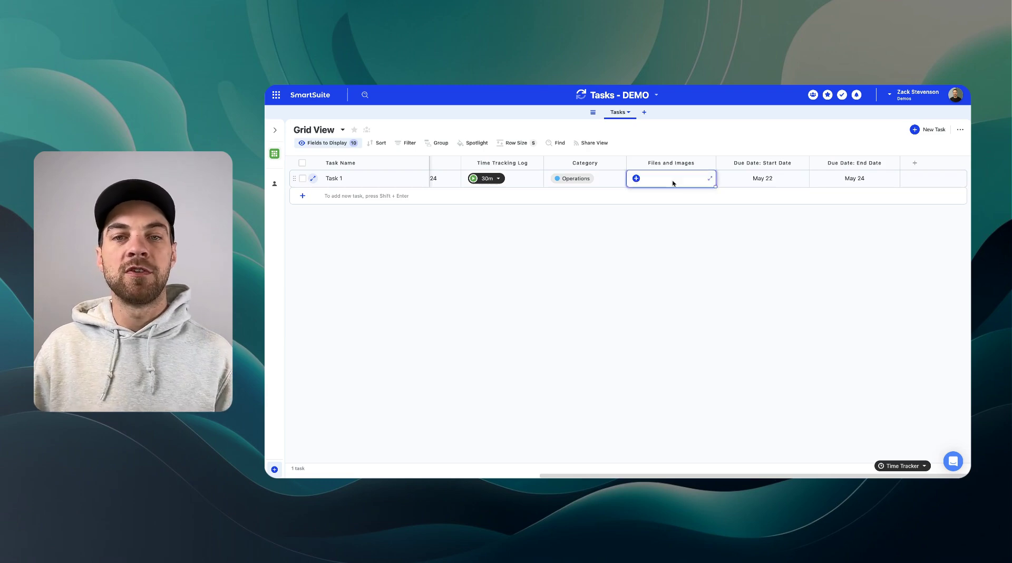
left_click(636, 179)
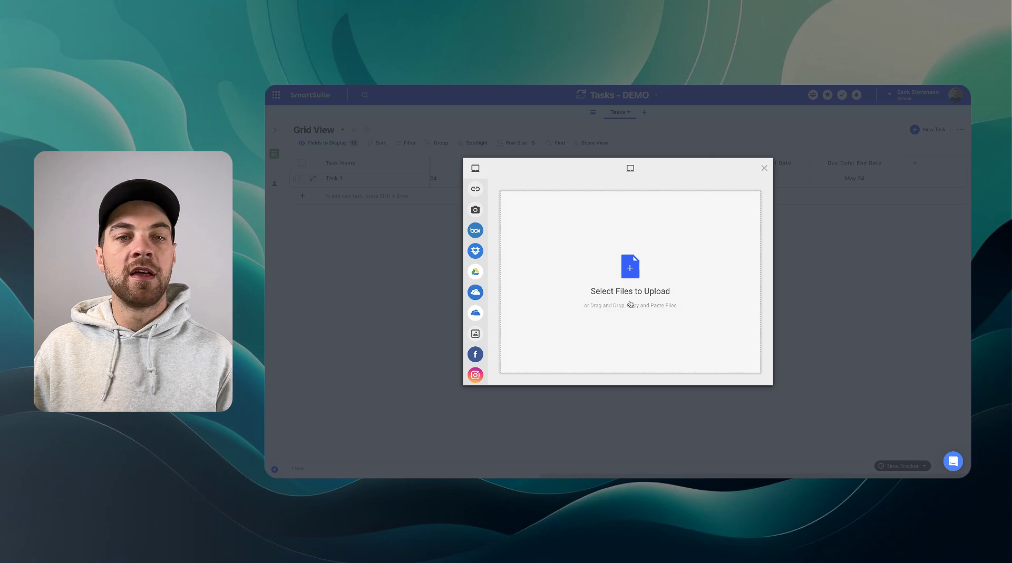
mouse_move(483, 198)
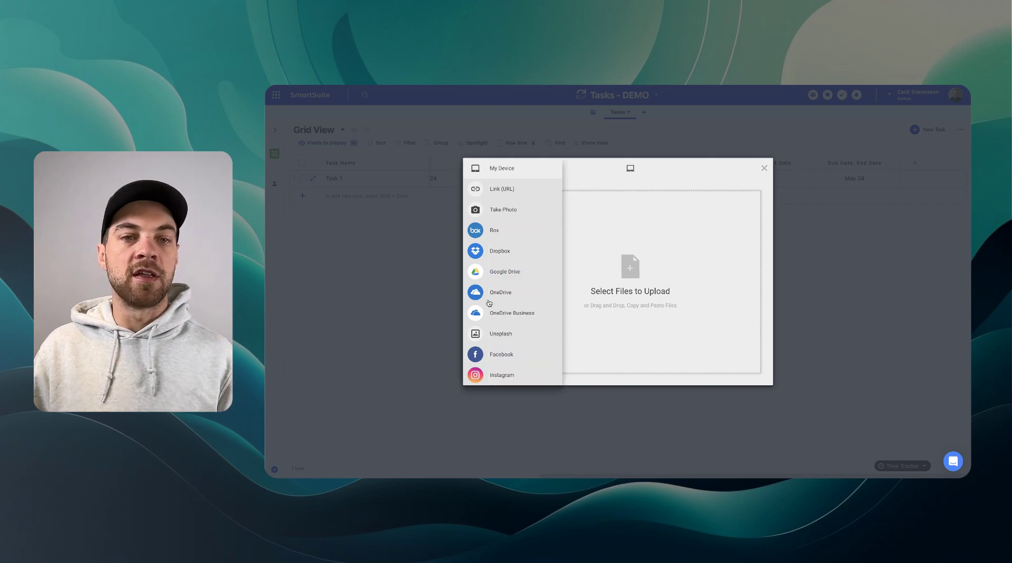
key("Escape")
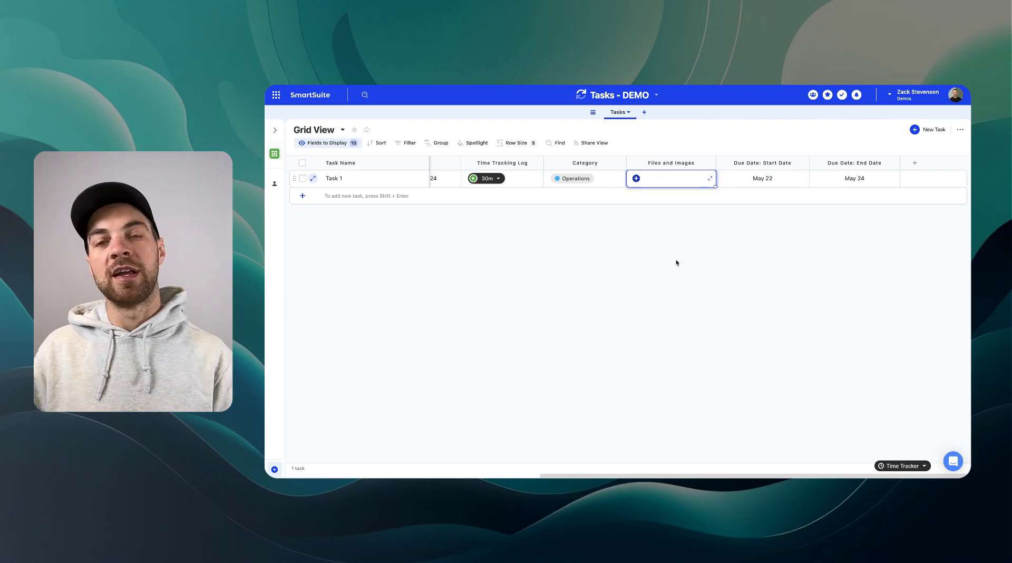
Duplicate the Grid View of the Tasks table, keeping the suggested name
scroll(676, 257, "left", 5)
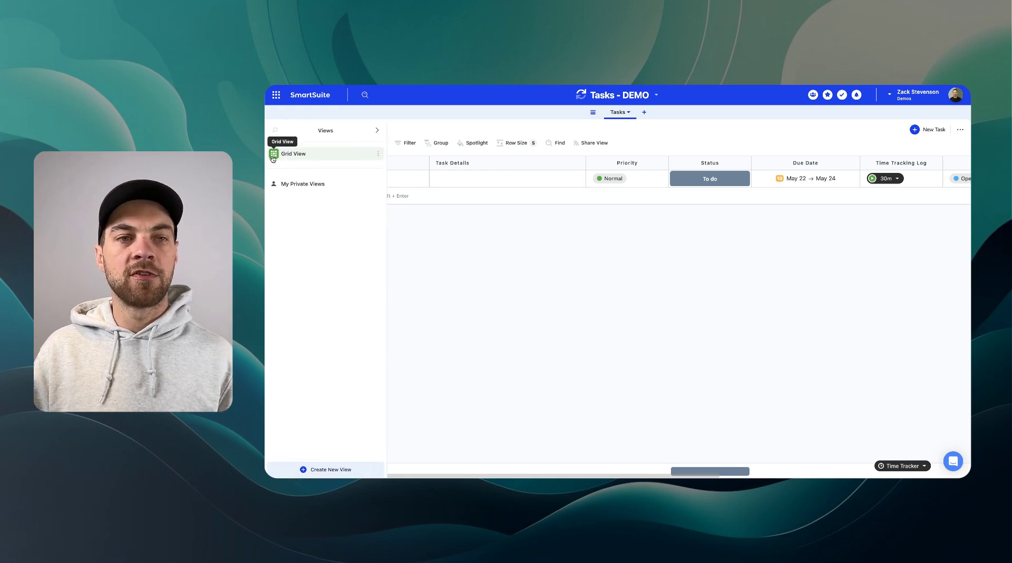
mouse_move(274, 153)
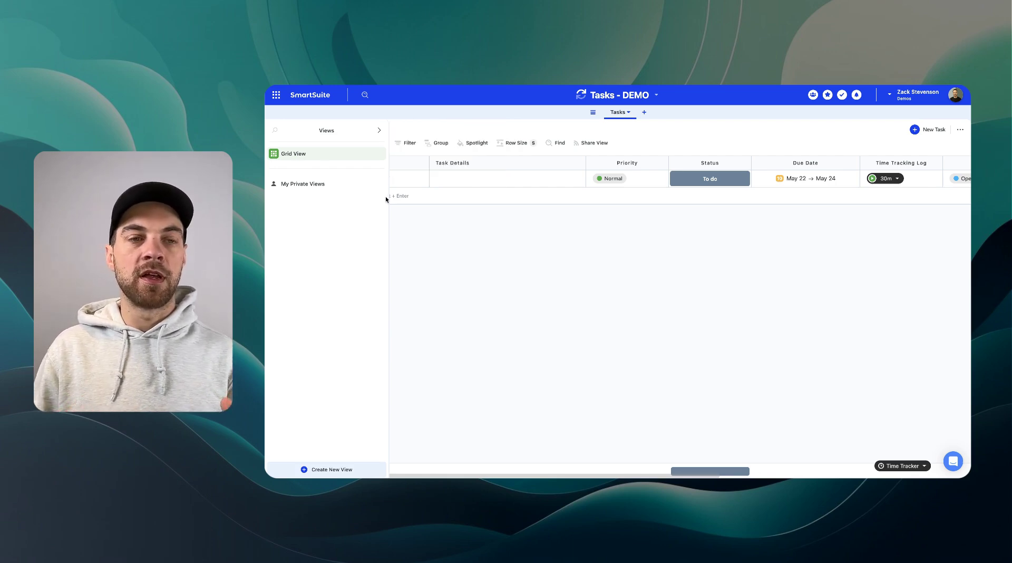
left_click(380, 153)
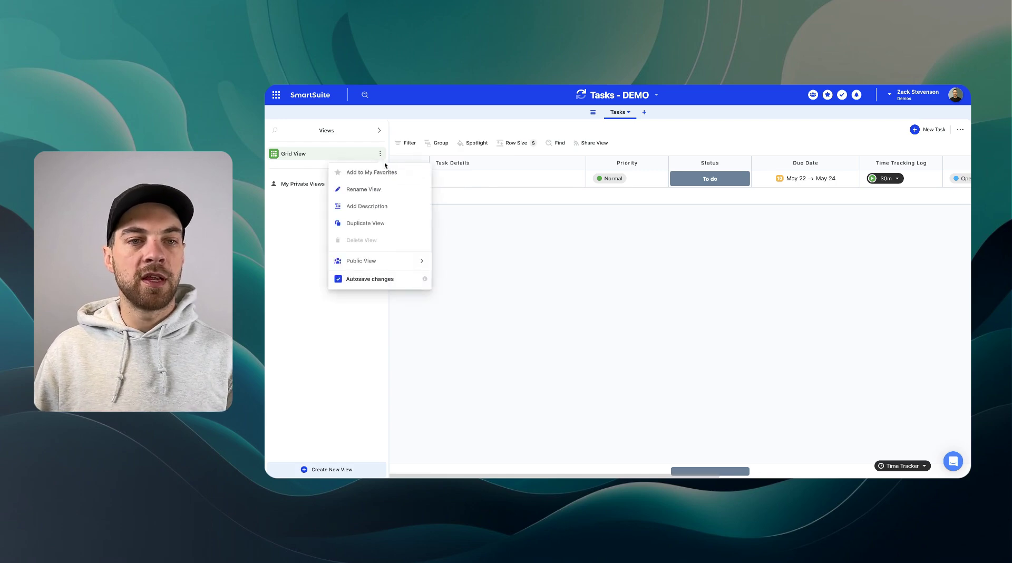
left_click(368, 222)
key("Return")
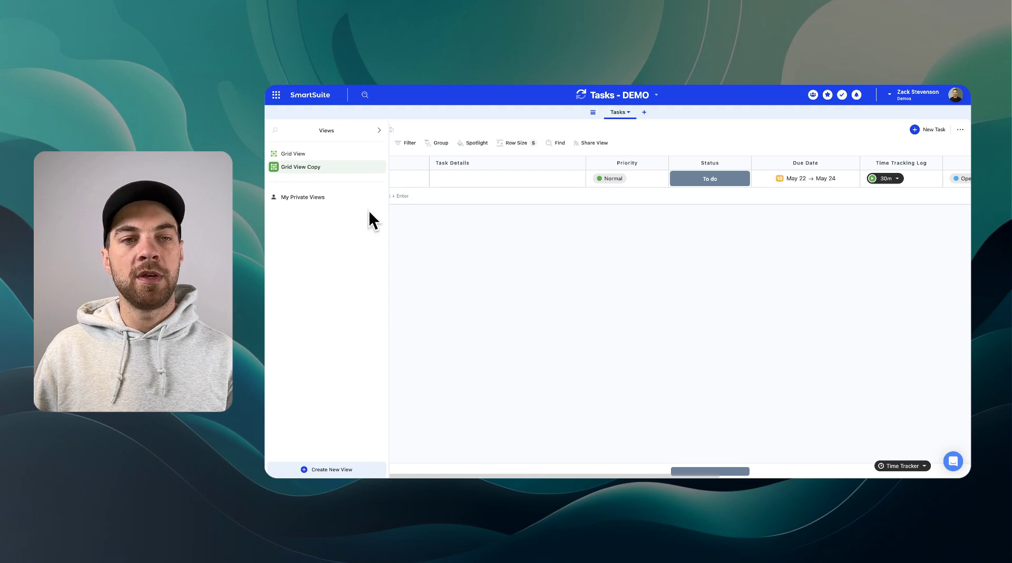
Rename the task as Task 2 in the duplicated view, and return to the original Grid View
double_click(359, 179)
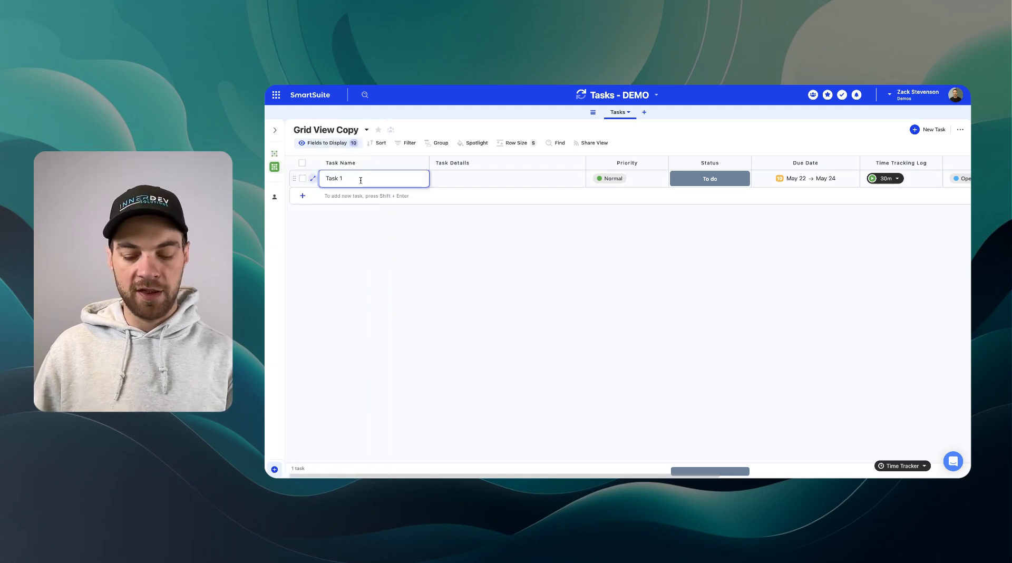
type("2")
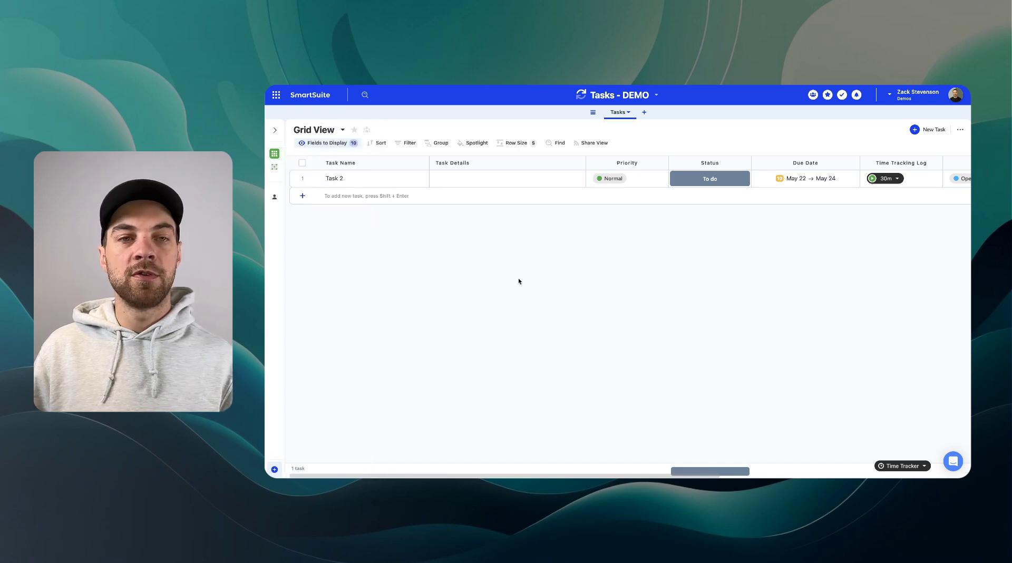
mouse_move(275, 195)
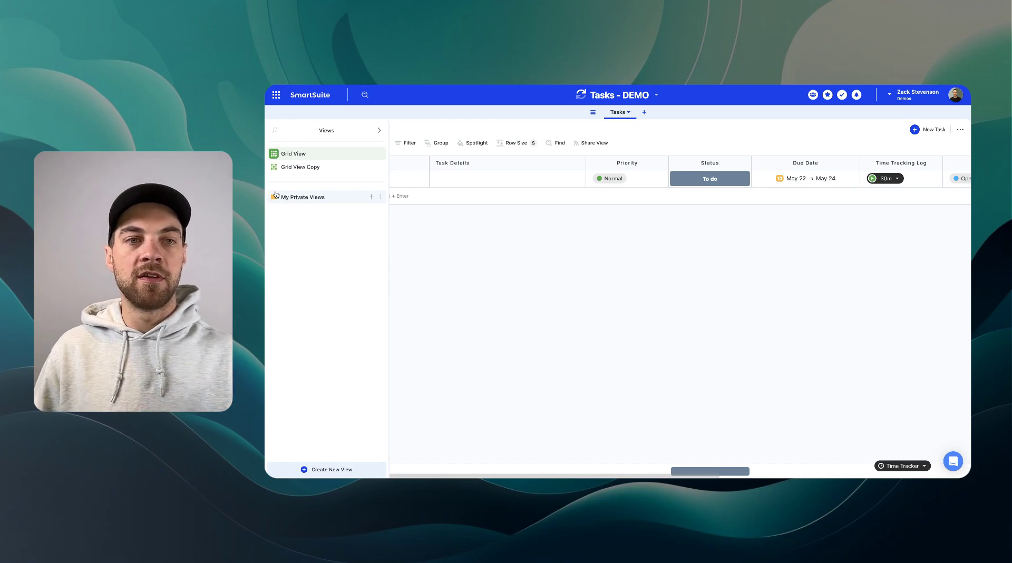
Rename the Grid View Copy view of the Tasks table to Group by Status
left_click(301, 172)
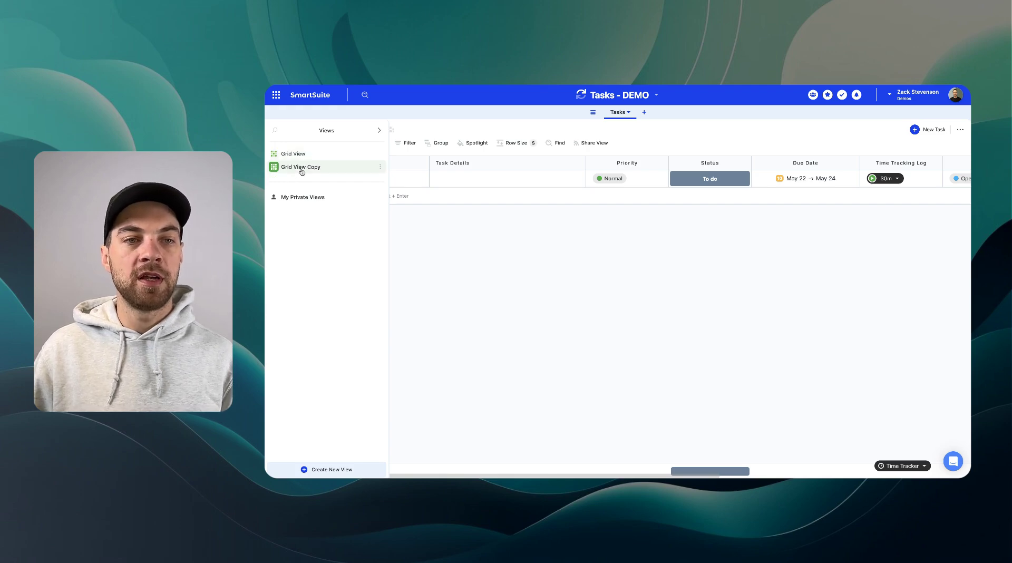
left_click(380, 169)
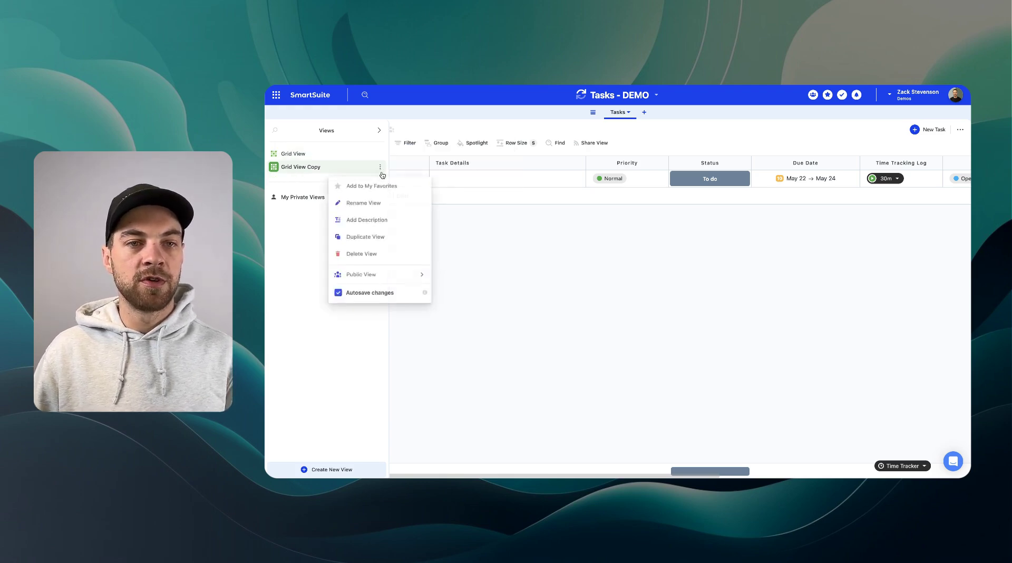
left_click(364, 202)
type("åGroup")
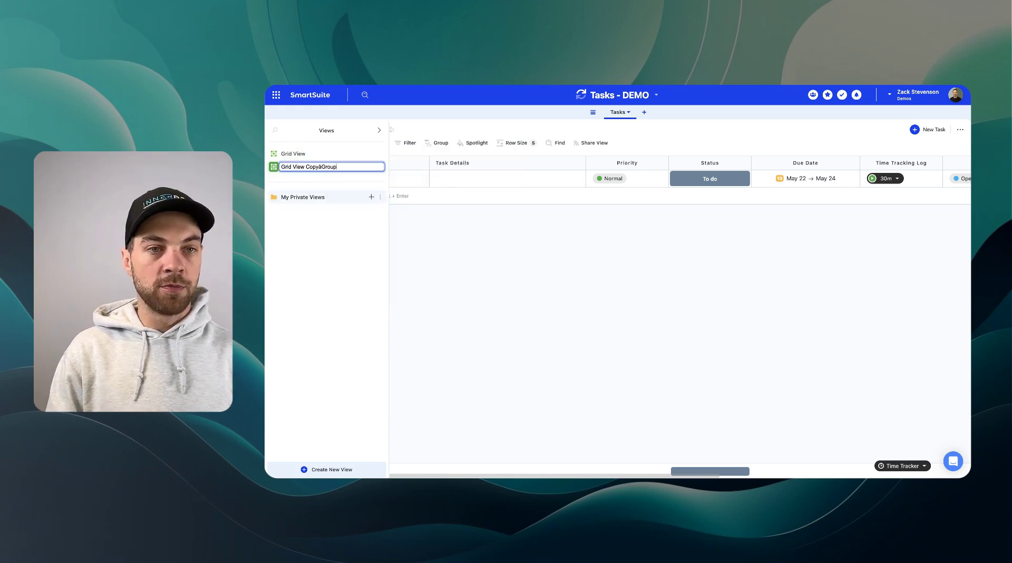
key("super+a")
type("Group by Status")
key("Return")
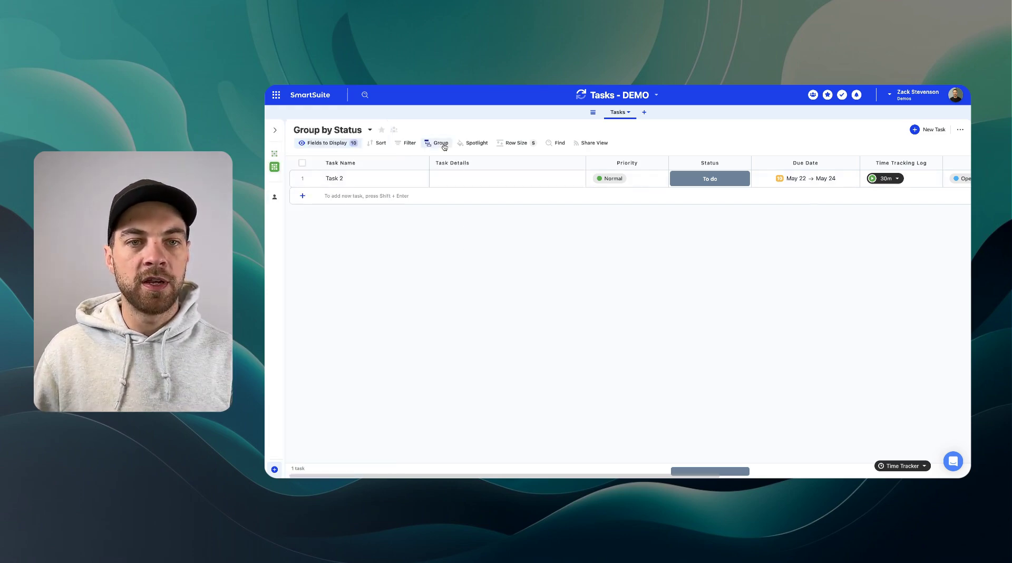
Group the tasks in the Group by Status view by the Status field
left_click(440, 143)
left_click(470, 177)
type("stat")
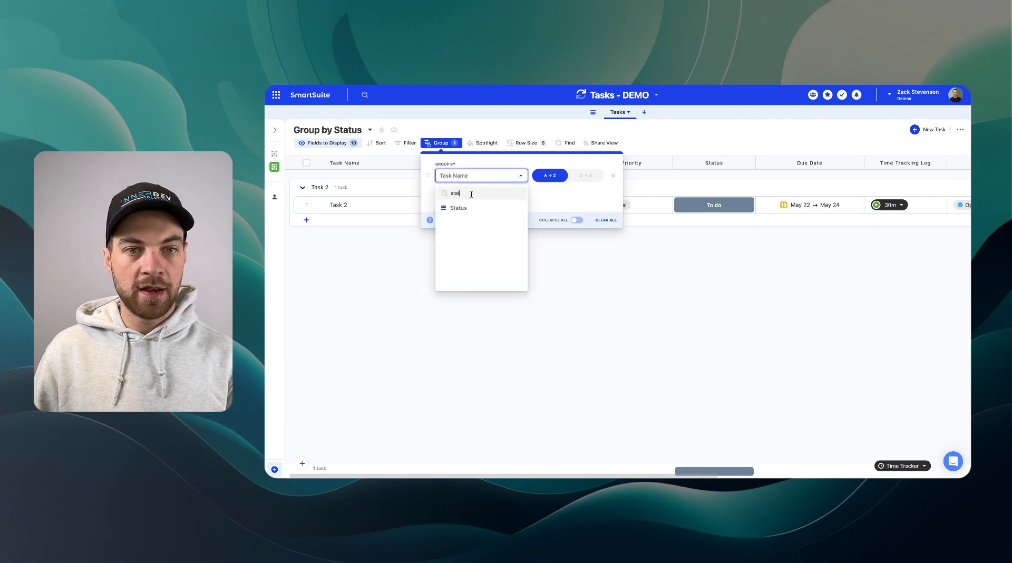
left_click(471, 207)
left_click(555, 322)
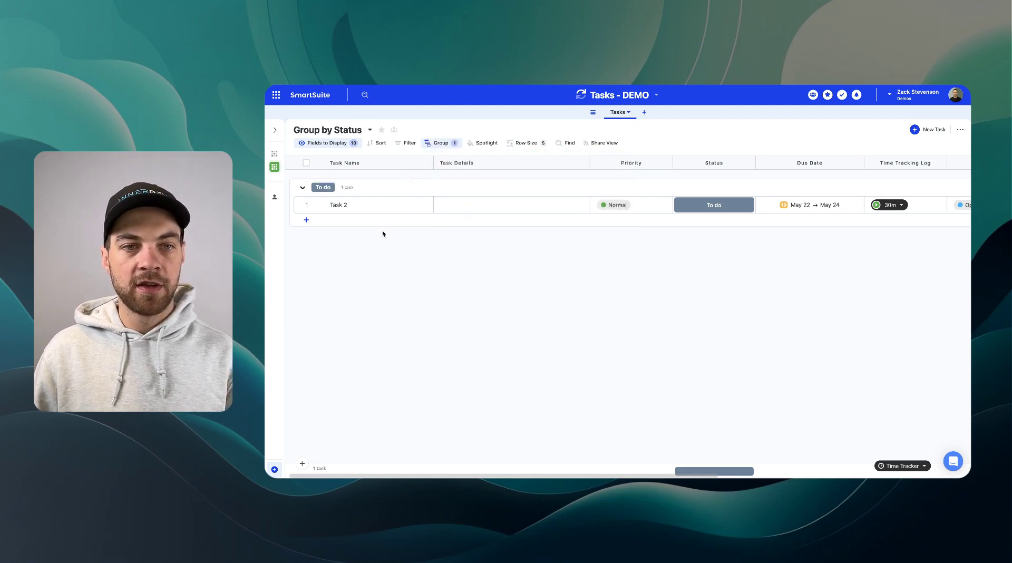
Add a record named Task 4 in the To do group and set its status to In Process
left_click(306, 219)
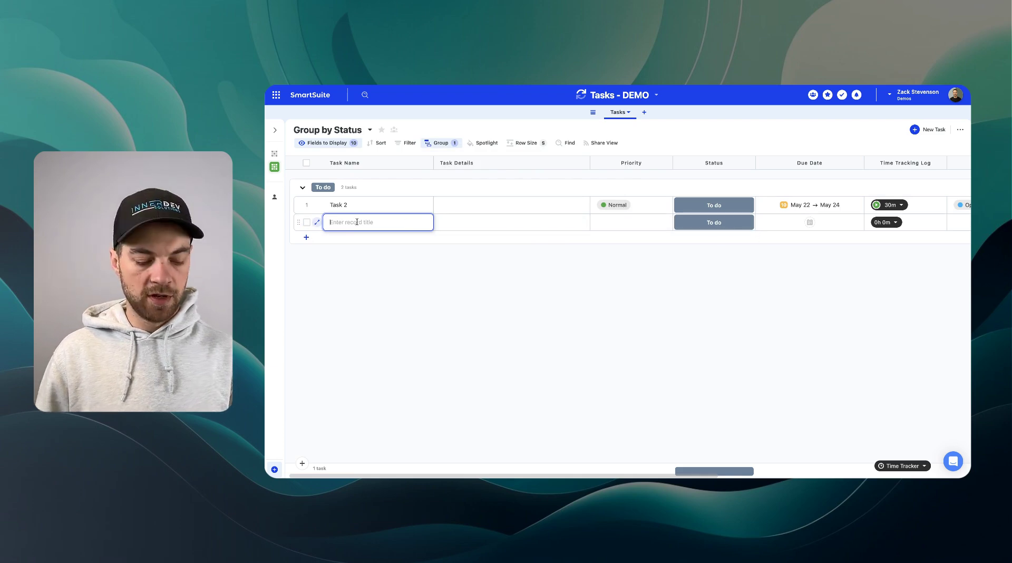
type("Task 4")
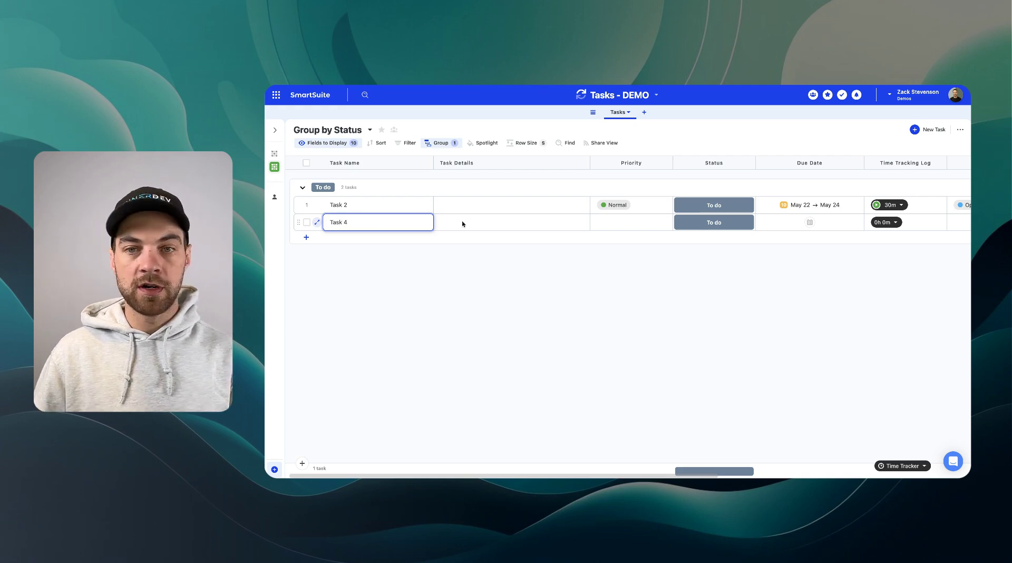
left_click(713, 222)
left_click(713, 260)
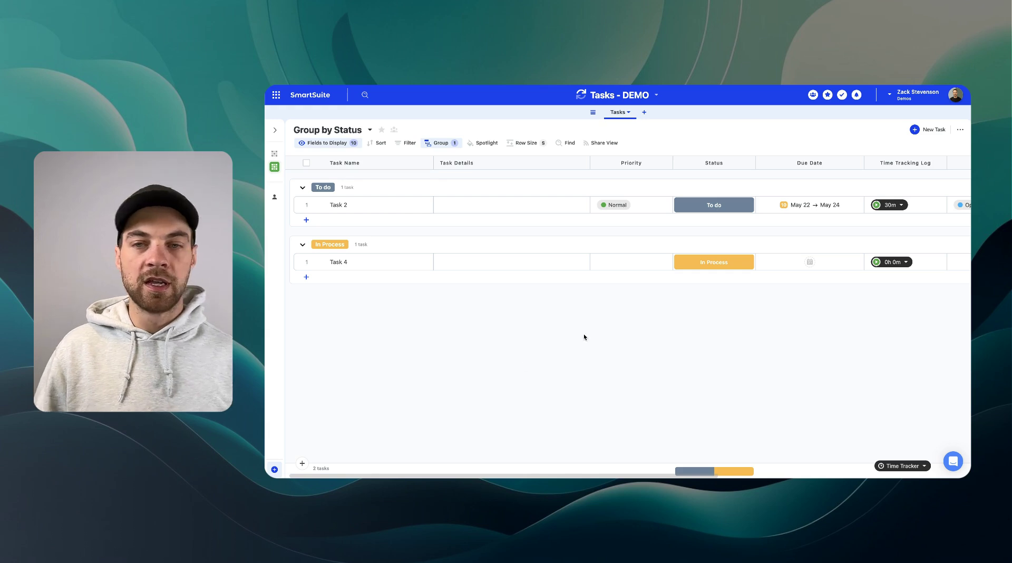
scroll(491, 305, "right", 3)
scroll(543, 186, "right", 3)
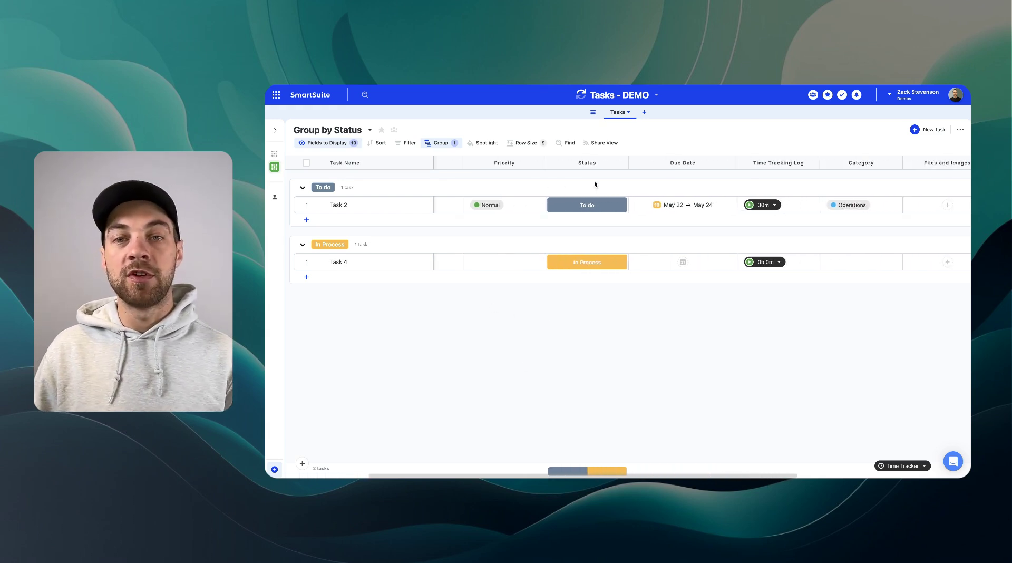
scroll(532, 192, "right", 2)
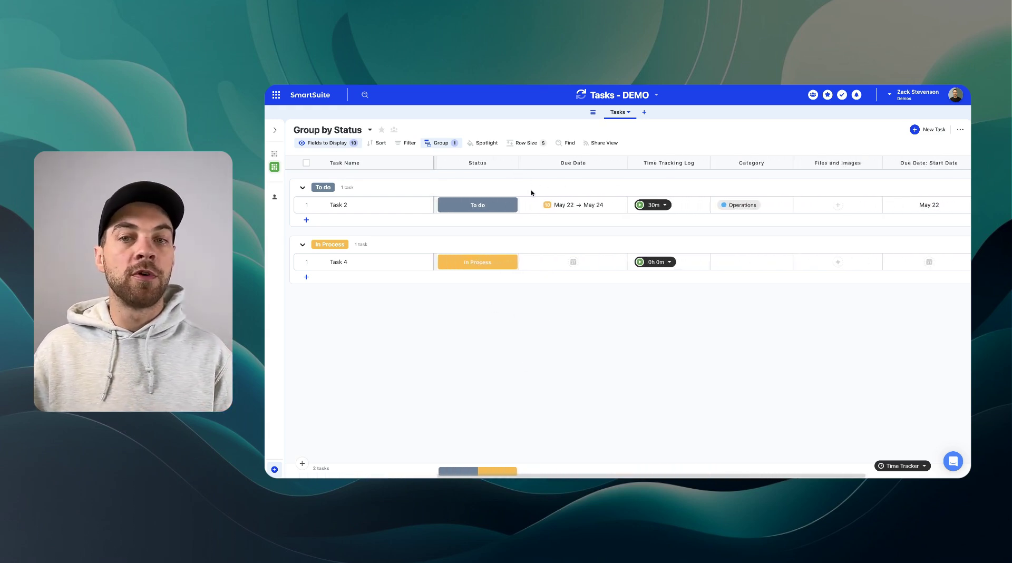
scroll(531, 192, "left", 8)
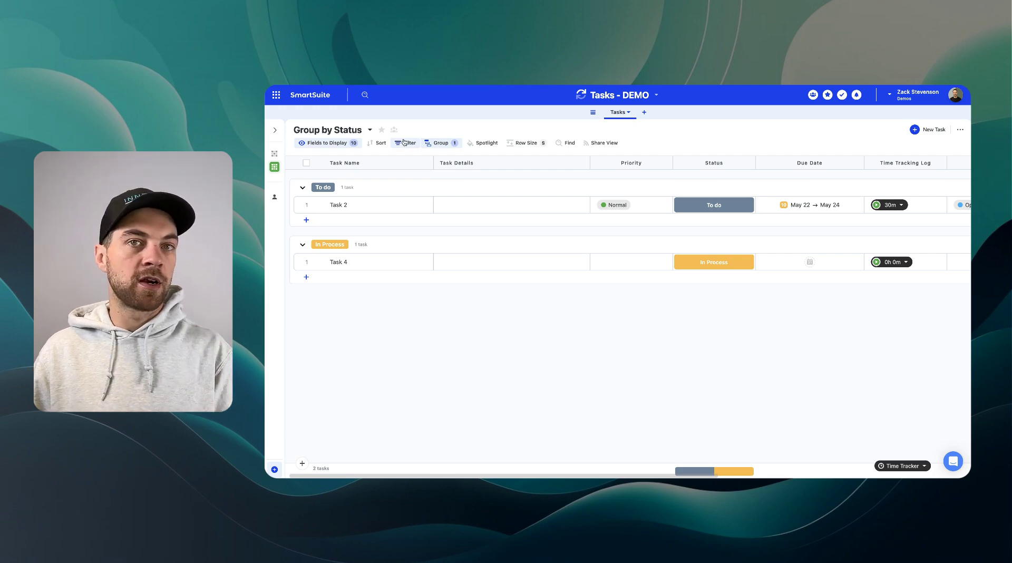
scroll(510, 210, "right", 5)
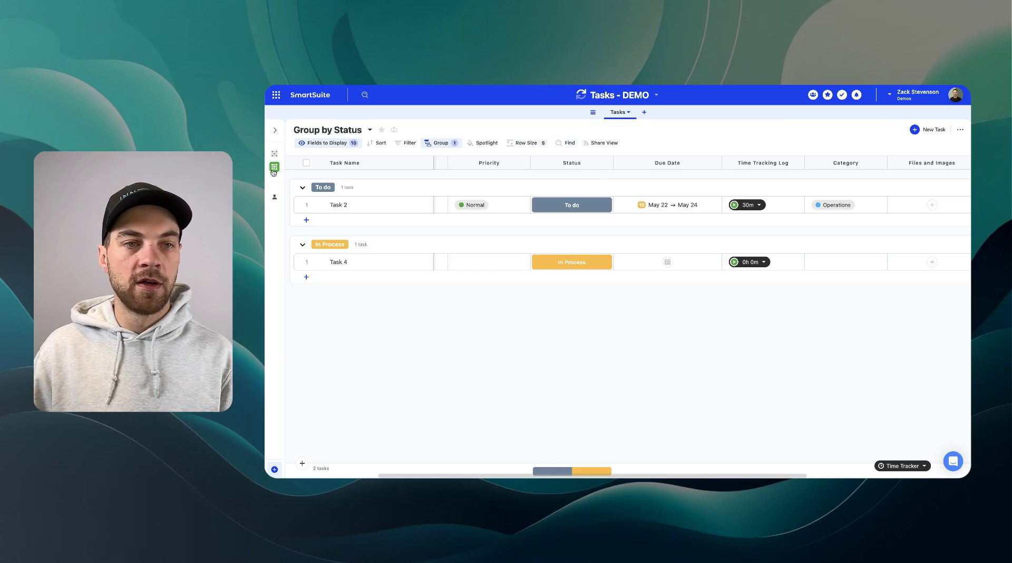
Create a public Calendar View for the Tasks table, keeping the suggested name
mouse_move(274, 177)
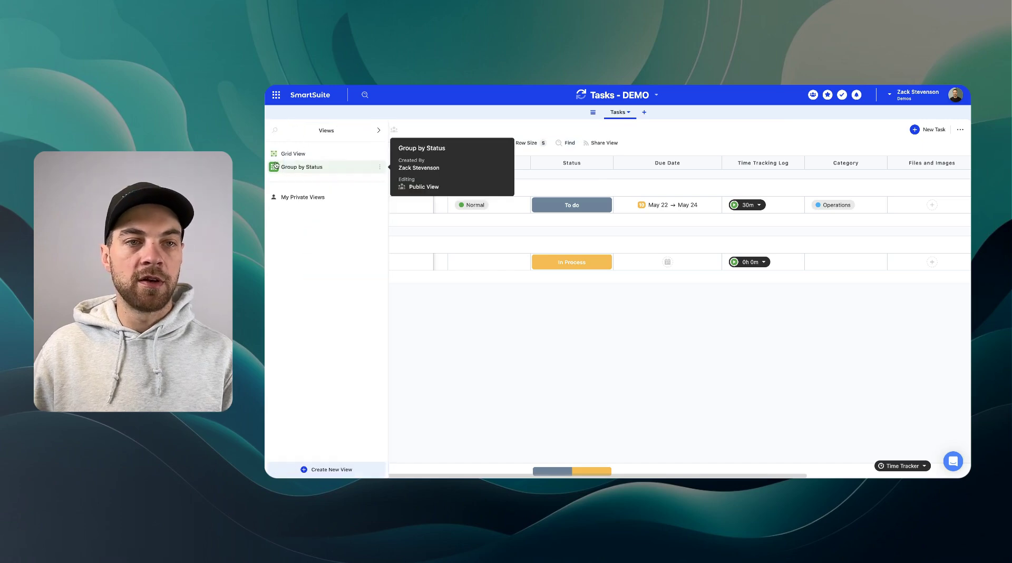
left_click(327, 469)
left_click(429, 468)
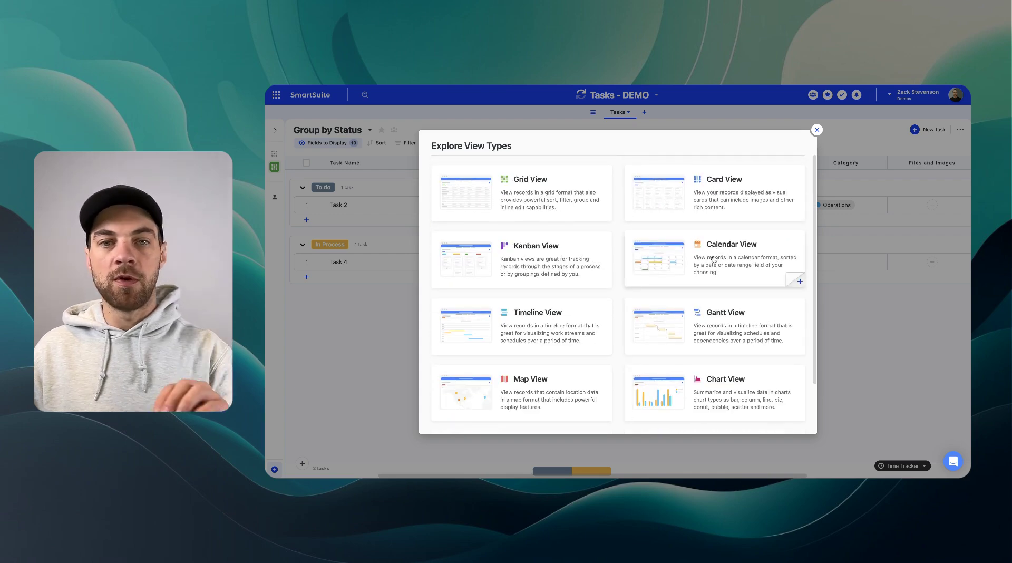
left_click(703, 260)
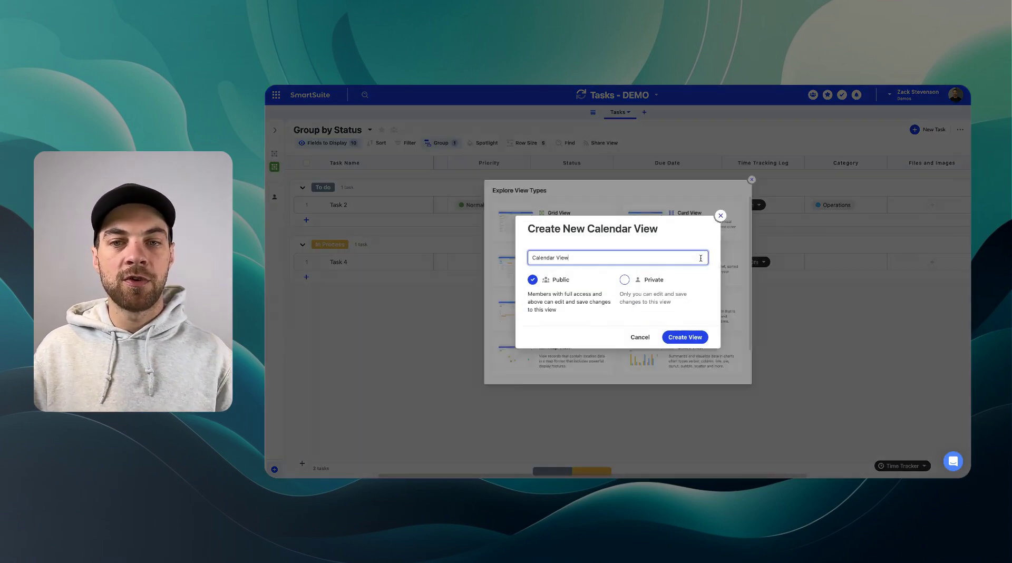
left_click(683, 335)
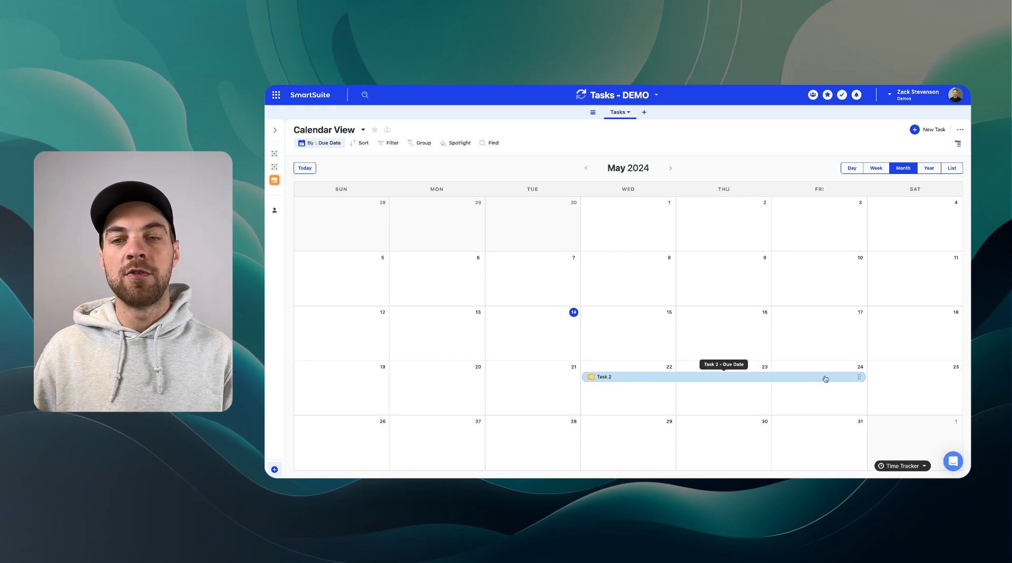
Examine Task 2's record details from the calendar, and close the record without editing it
left_click(636, 377)
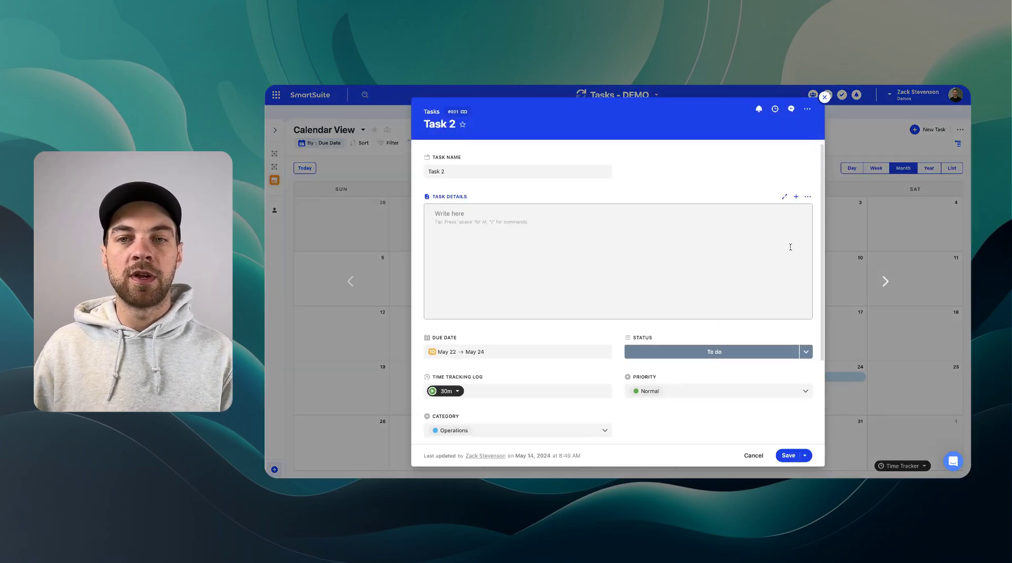
scroll(503, 206, "down", 3)
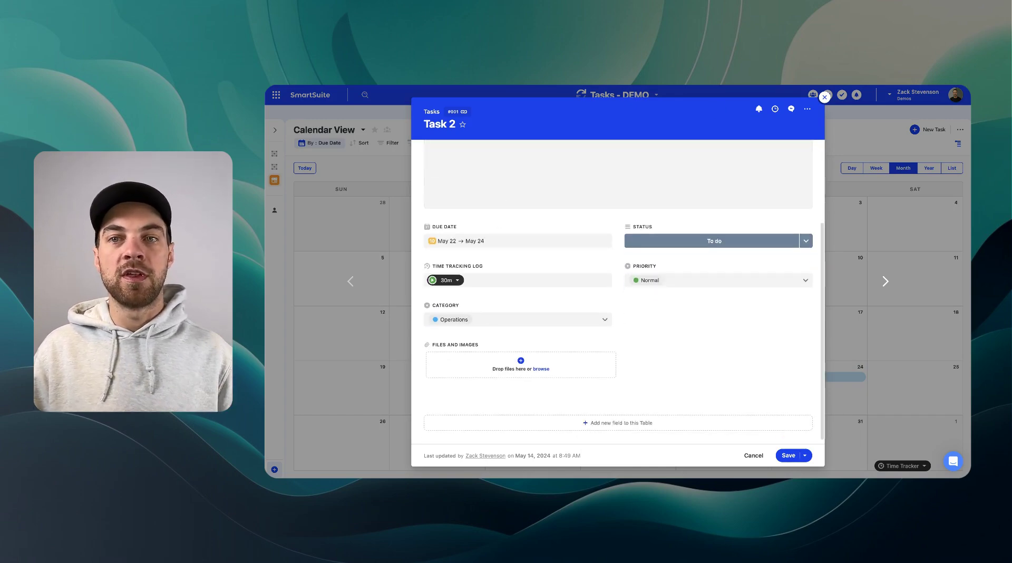
left_click(825, 97)
Create a public Kanban View for the Tasks table, keeping the suggested name
mouse_move(279, 396)
left_click(328, 469)
left_click(523, 279)
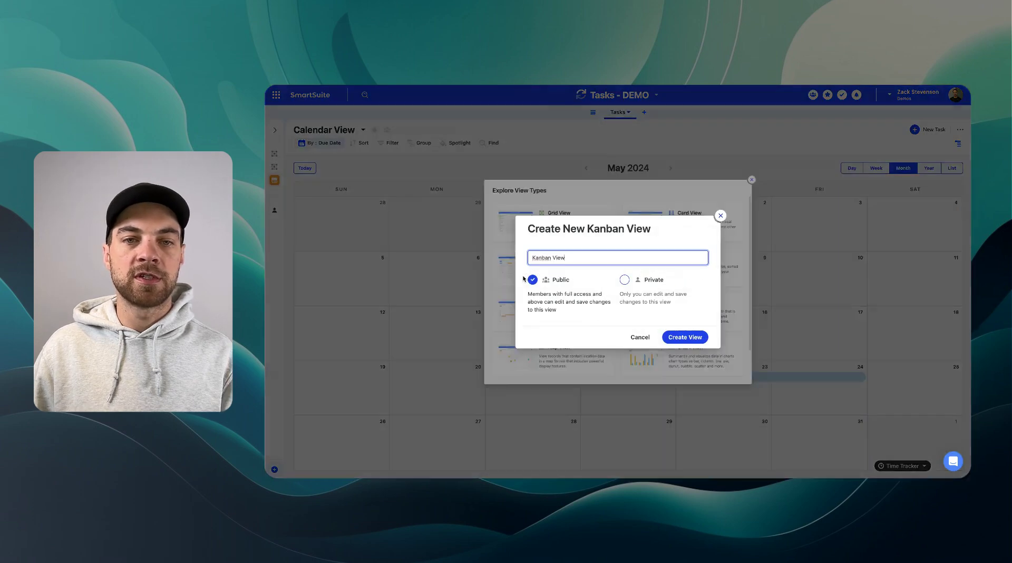
left_click(683, 340)
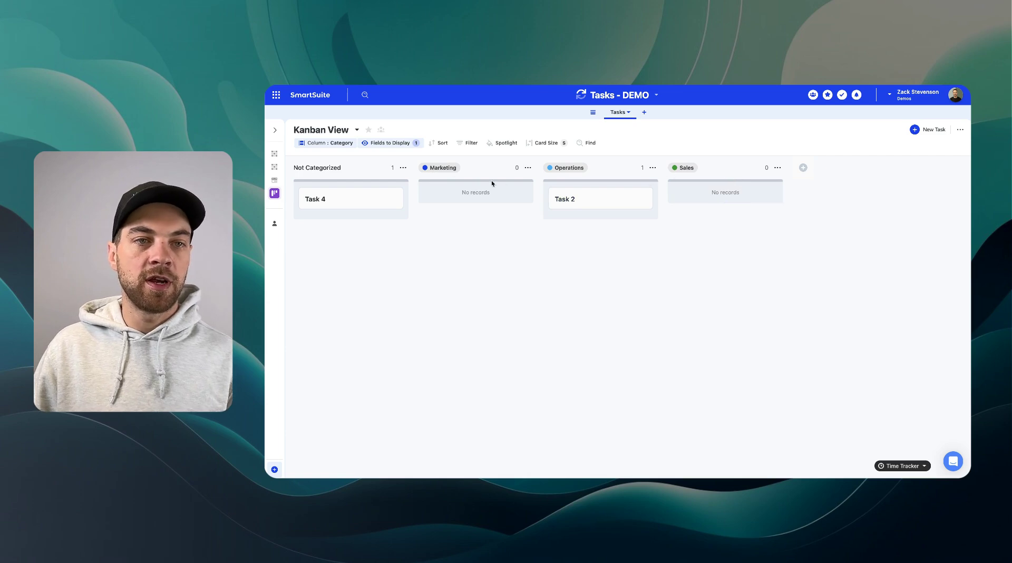
Set the Kanban View's columns to use the Status field
left_click(338, 144)
left_click(373, 201)
left_click(338, 247)
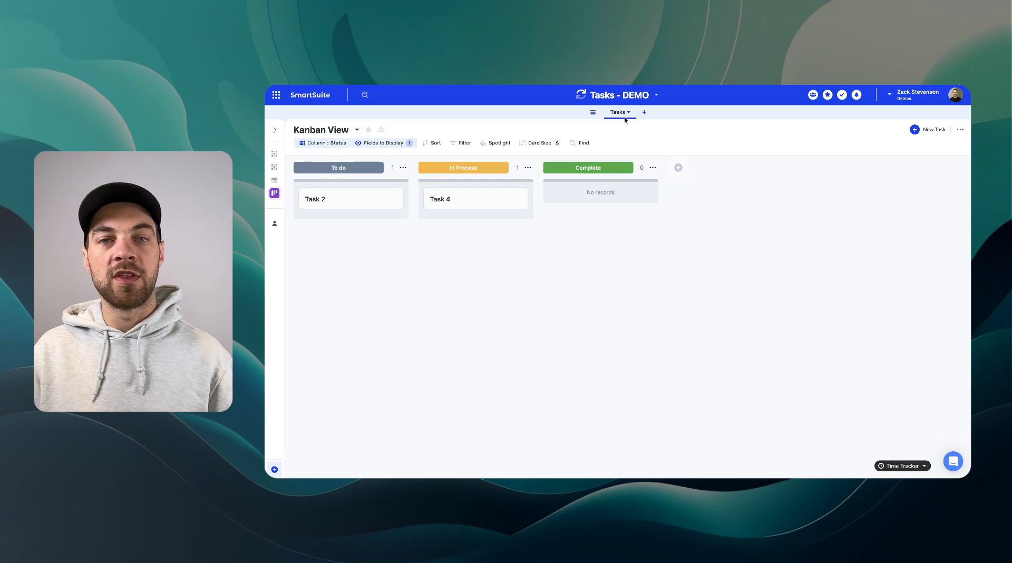
Return to the Grid View and move the Due Date: Start Date column directly after Task Name
mouse_move(287, 167)
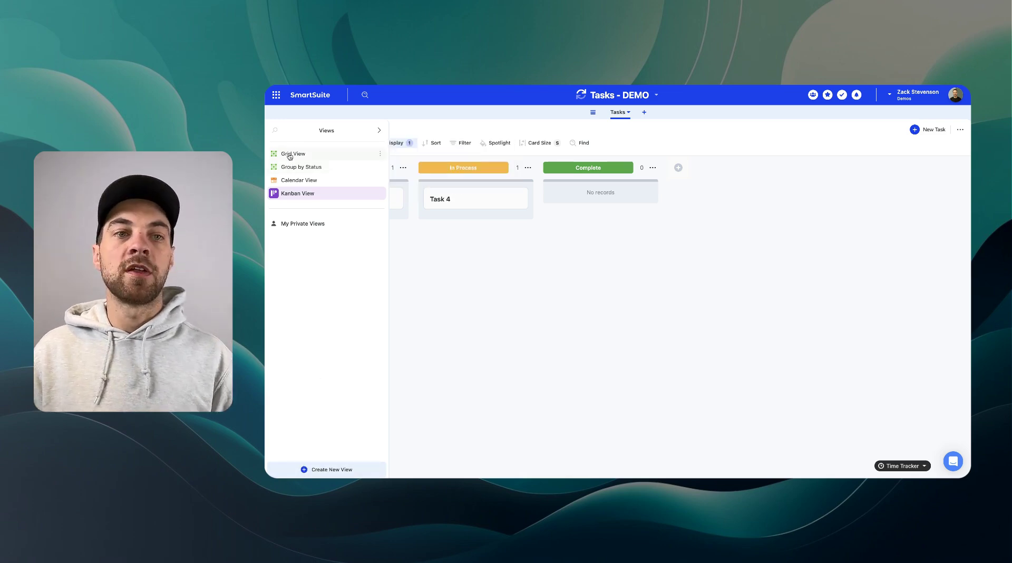
left_click(291, 156)
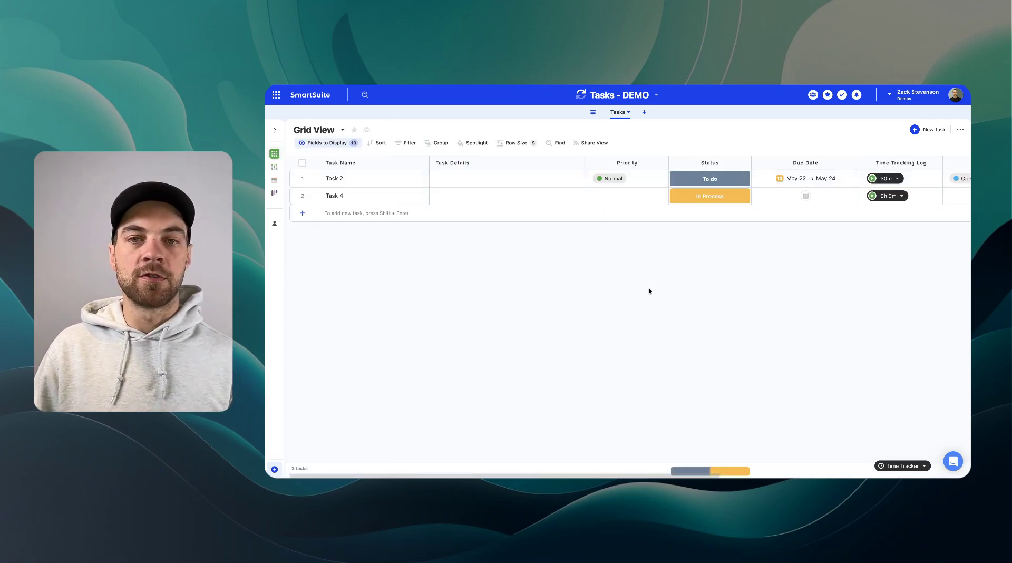
scroll(649, 291, "right", 7)
left_click_drag(810, 161, 528, 162)
Set Task 4's Due Date: Start Date to May 2, 2024
left_click(526, 196)
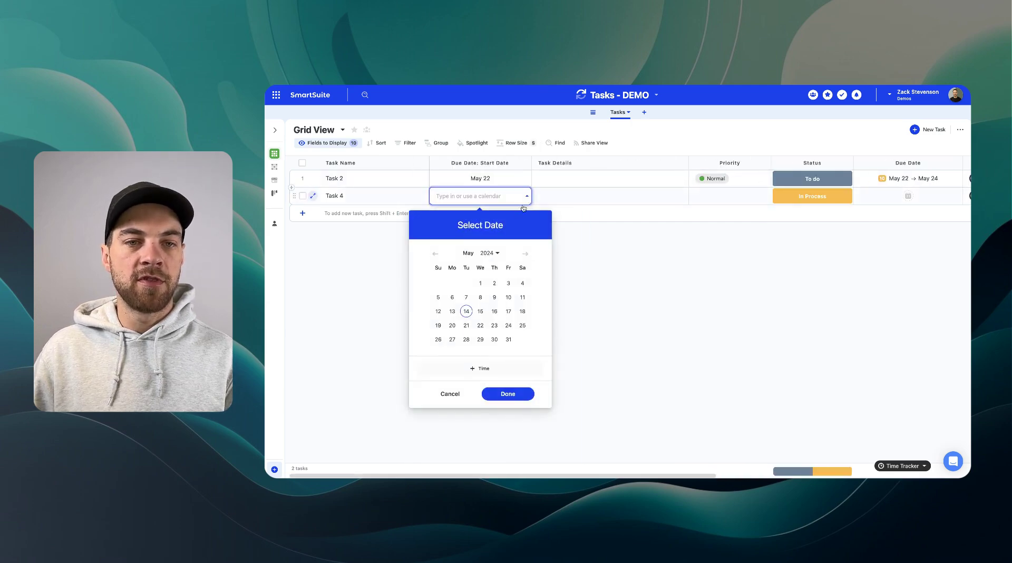
left_click(508, 340)
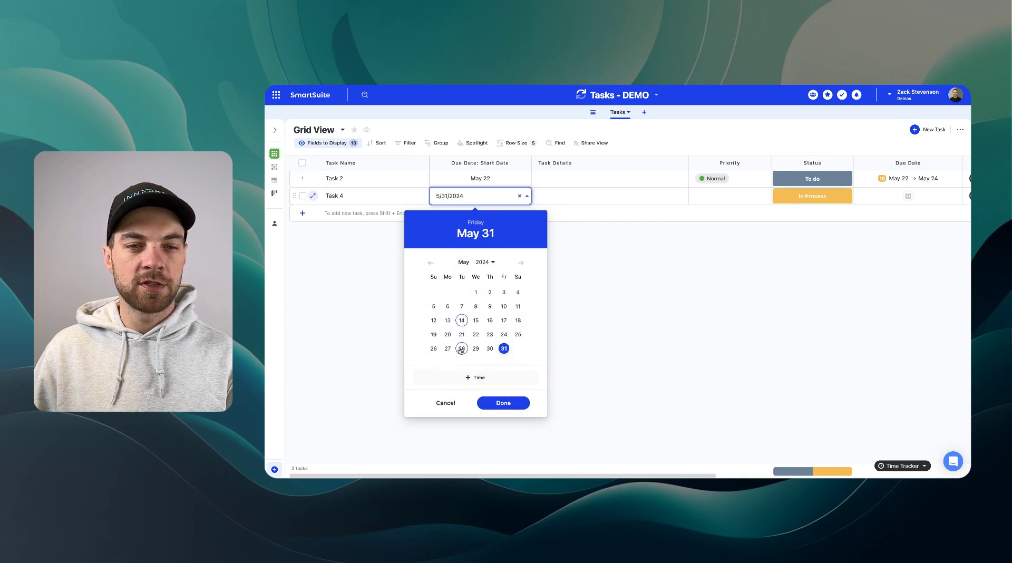
left_click(490, 292)
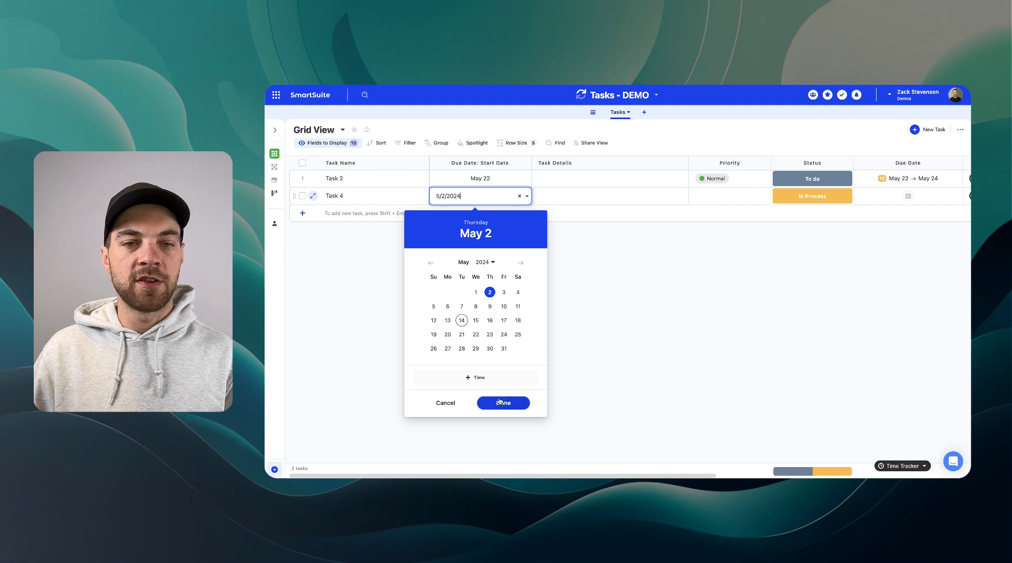
left_click(500, 403)
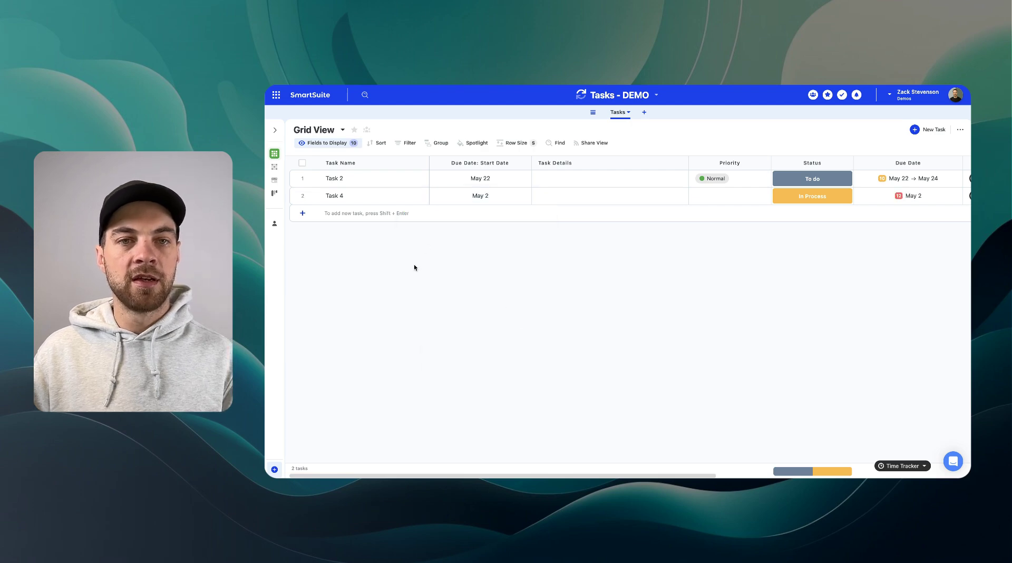
Add a record named Task 9 to the Grid View with a Due Date: Start Date of May 24, 2024
left_click(348, 214)
type("Task 9")
left_click(508, 214)
left_click(526, 216)
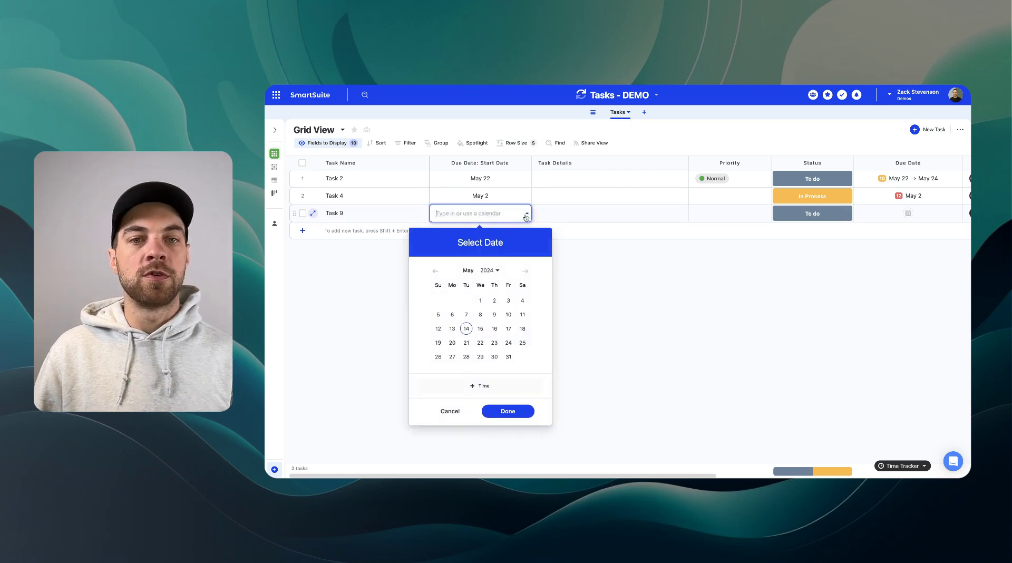
left_click(508, 343)
left_click(504, 420)
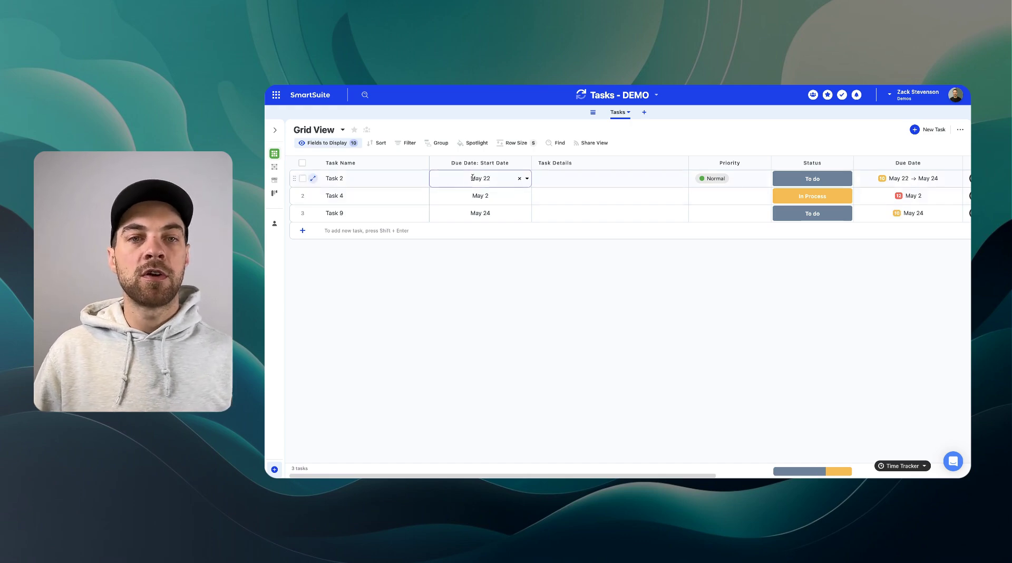
Sort the tasks in the Grid View by the Status field
left_click(482, 160)
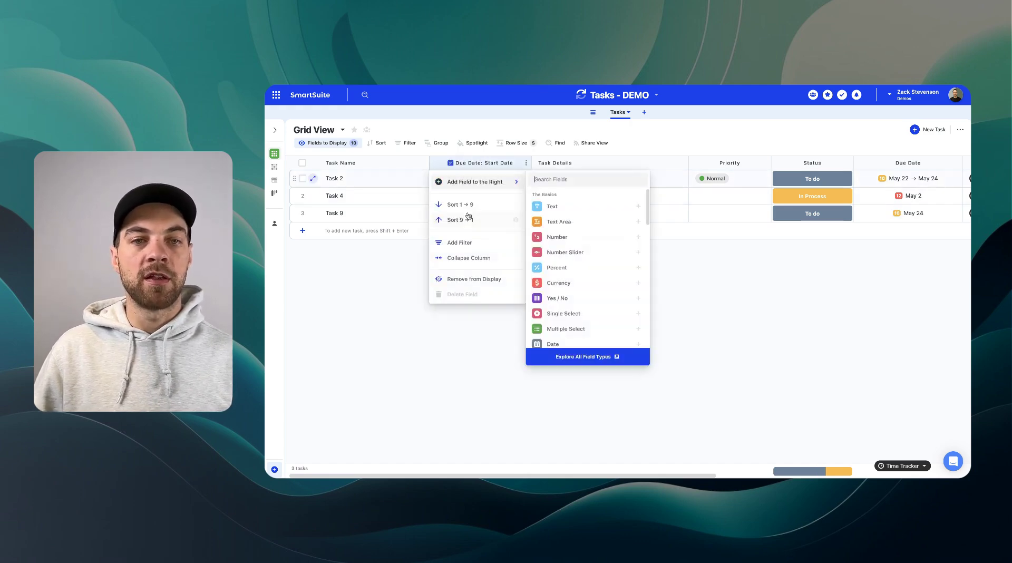
left_click(396, 191)
left_click(382, 145)
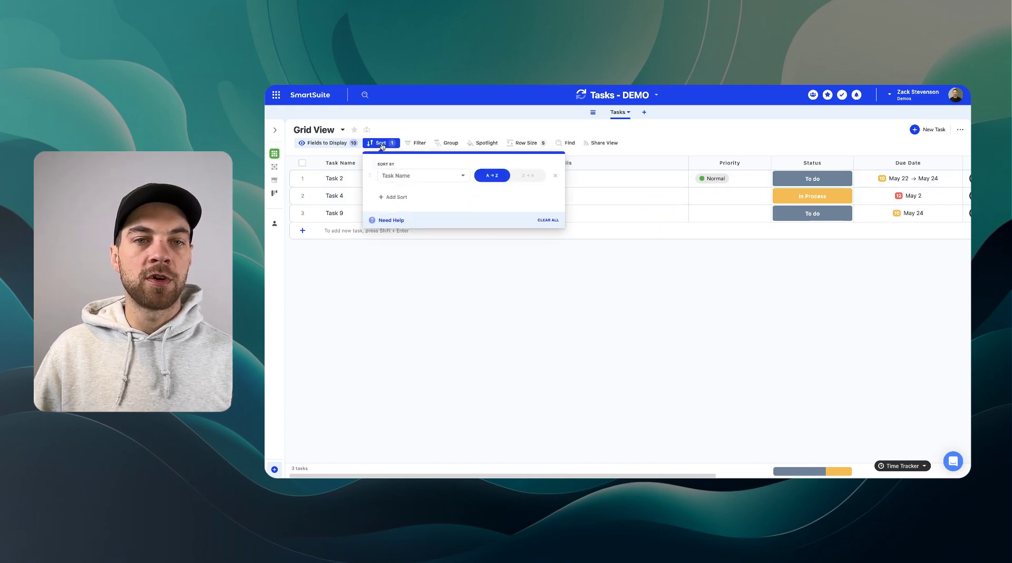
left_click(415, 176)
type("start")
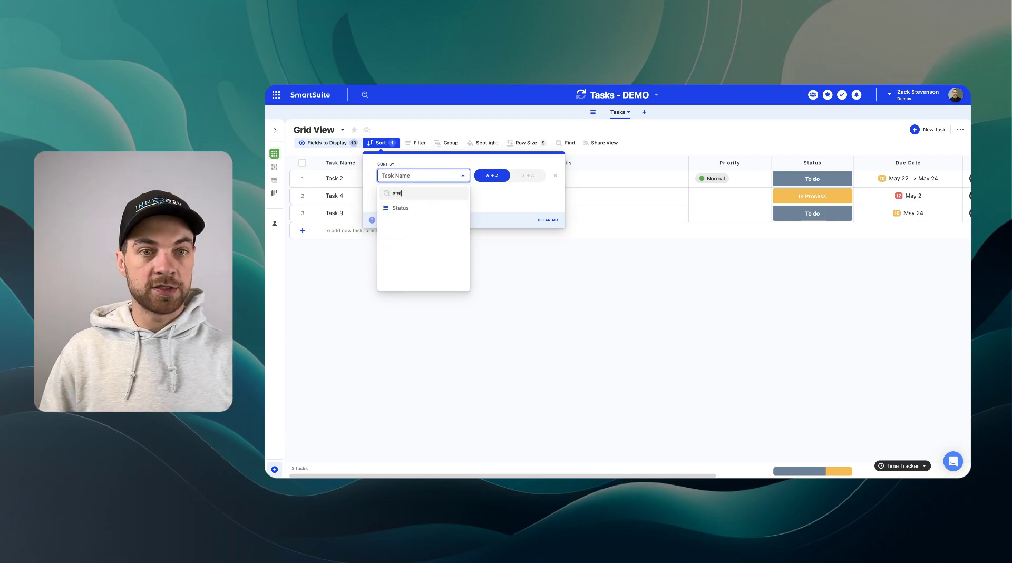
left_click(406, 208)
left_click(517, 292)
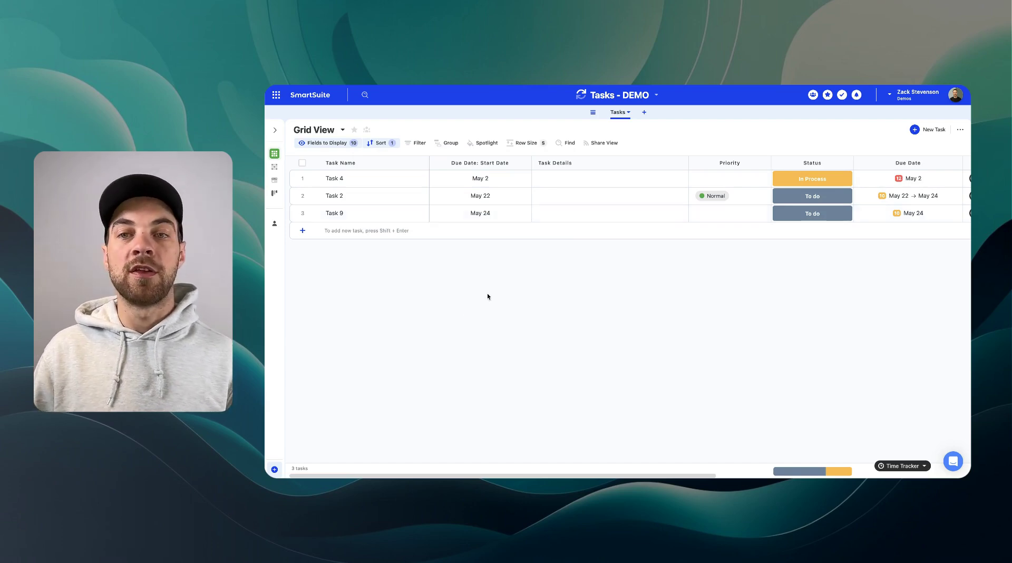
scroll(487, 296, "right", 10)
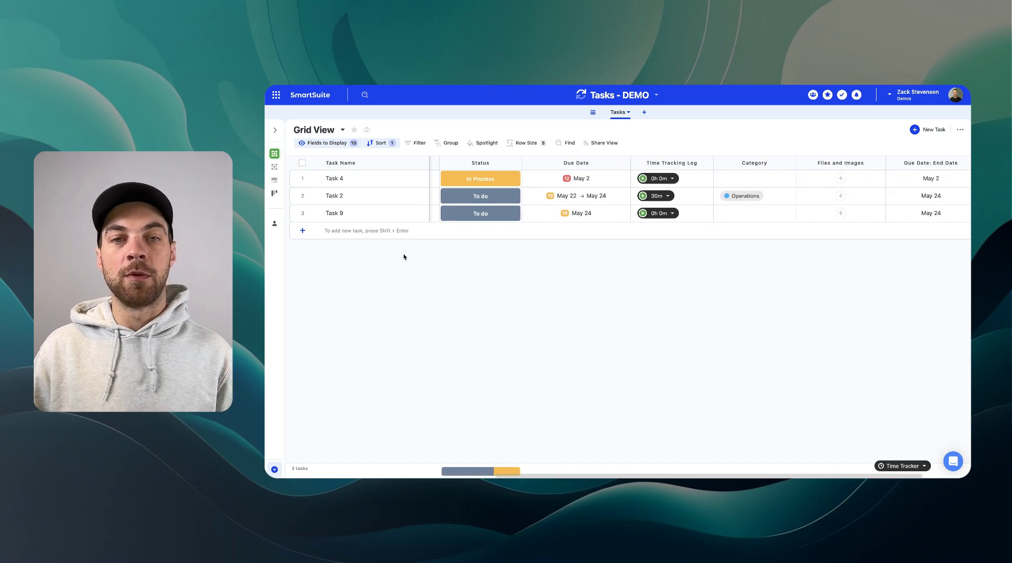
scroll(440, 268, "right", 3)
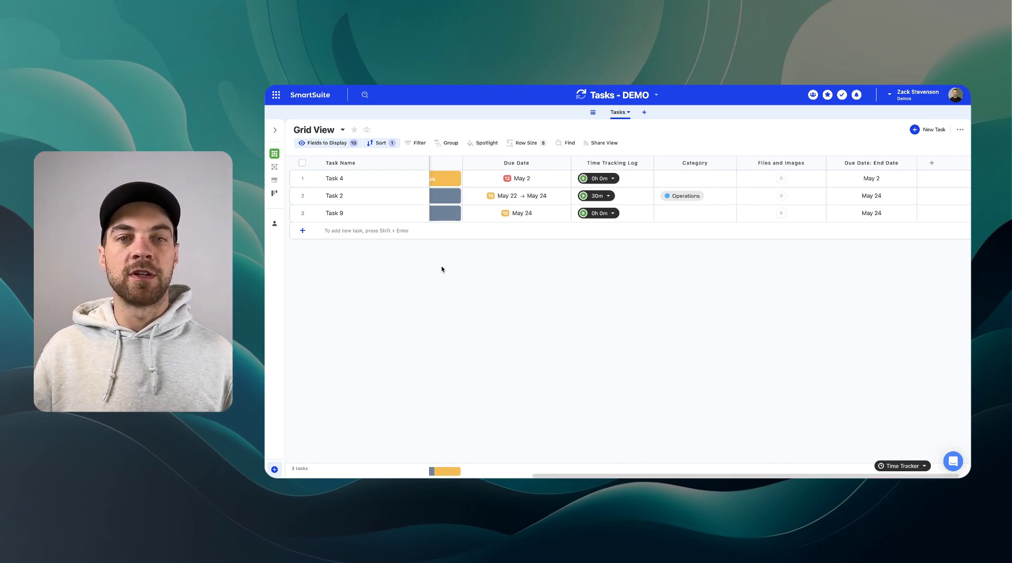
scroll(441, 269, "left", 12)
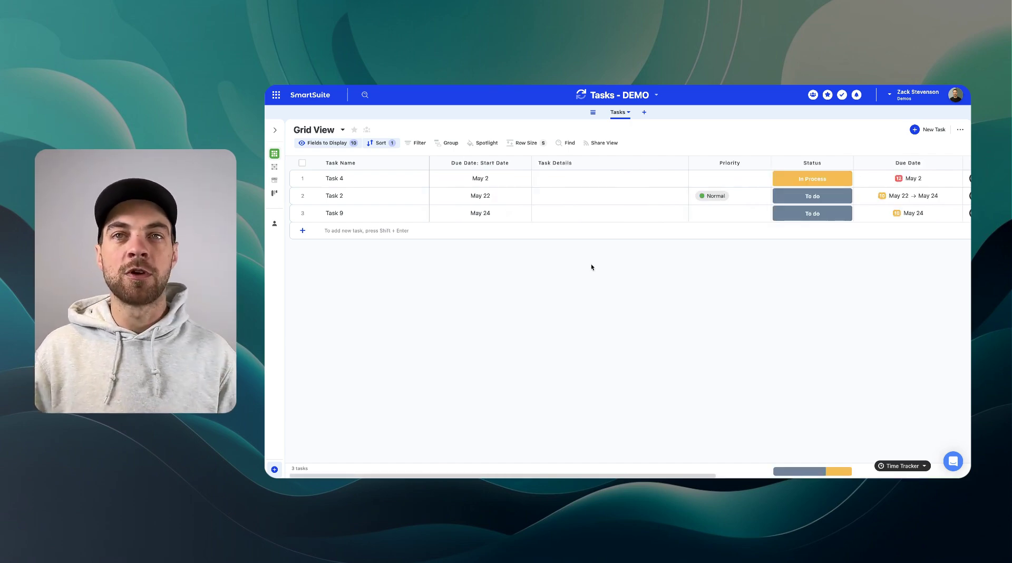